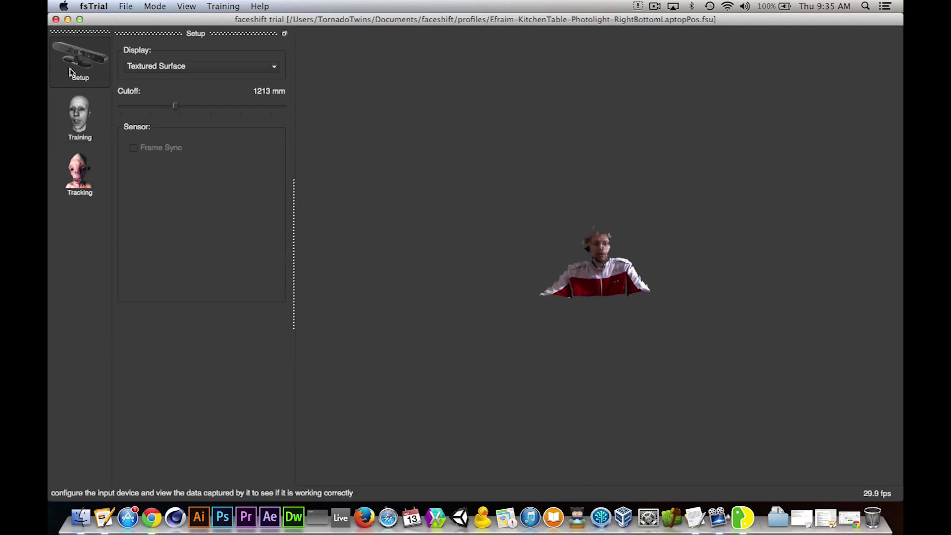
Step: Switch the live sensor display to Depthmap, then to Point Cloud
left_click(161, 68)
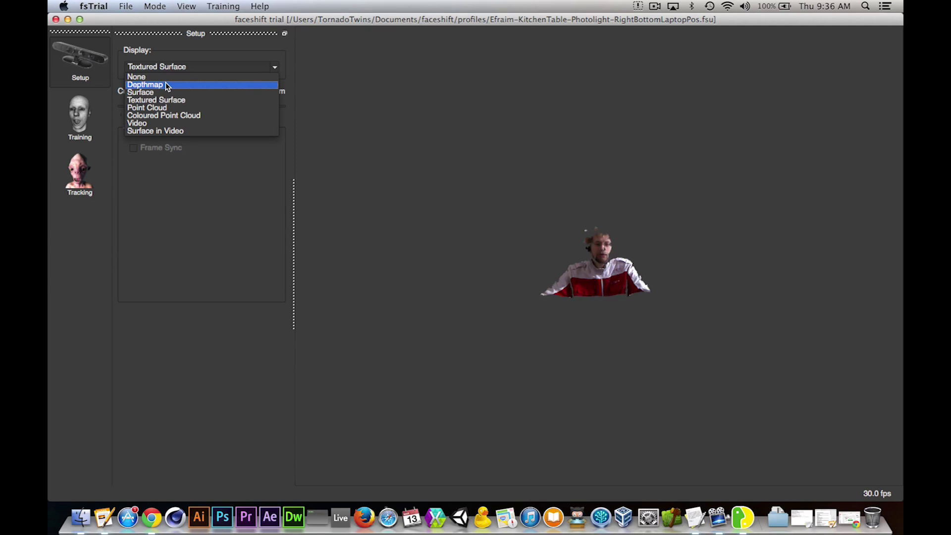
left_click(165, 84)
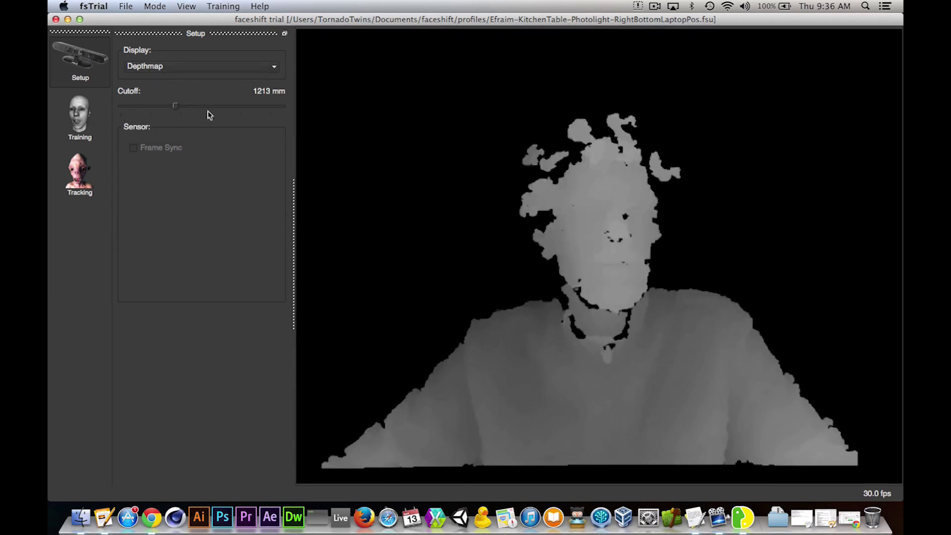
left_click(154, 66)
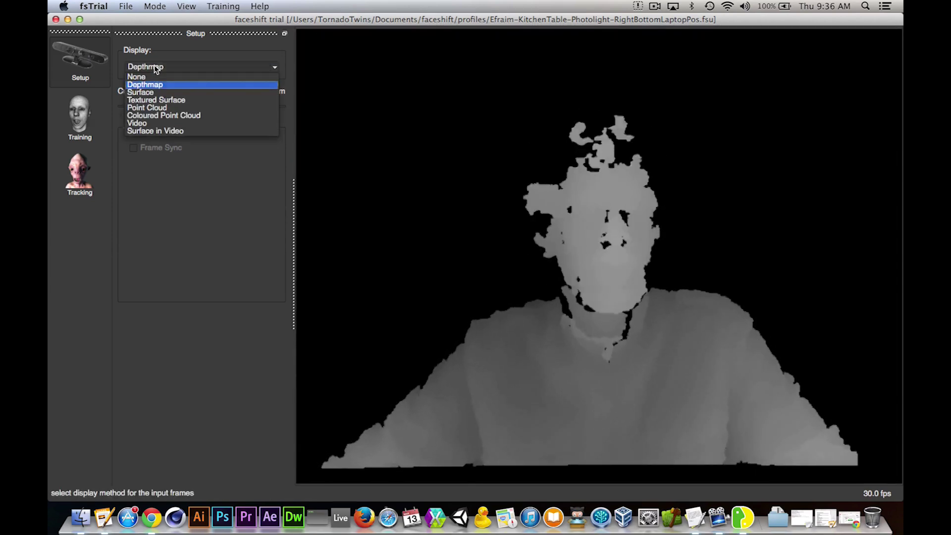
left_click(179, 107)
Step: Zoom in on the point cloud and lower the depth cutoff to 1203 mm
left_click_drag(537, 270, 492, 270)
scroll(490, 270, "up", 5)
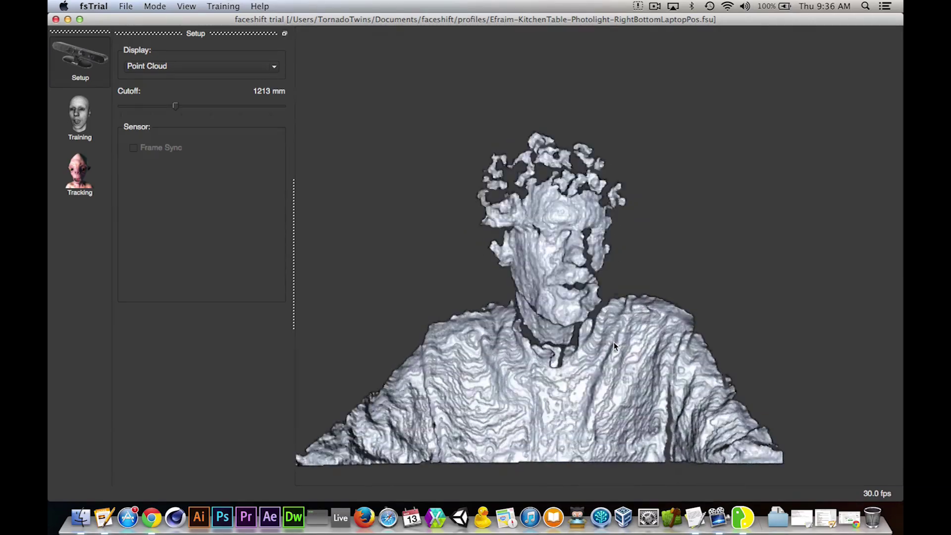
scroll(596, 328, "down", 3)
scroll(595, 329, "up", 3)
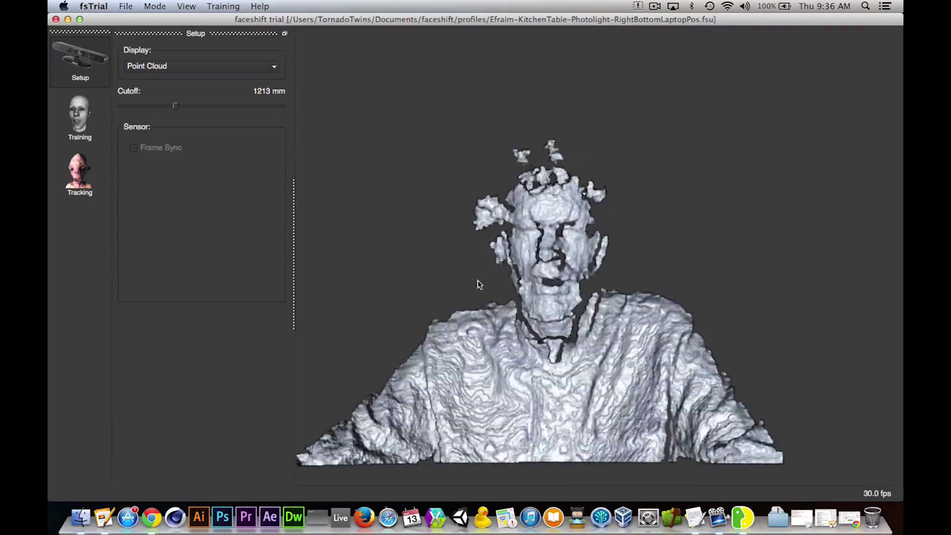
left_click(190, 112)
mouse_move(190, 112)
left_mouse_down()
mouse_move(228, 110)
mouse_move(173, 109)
left_mouse_up()
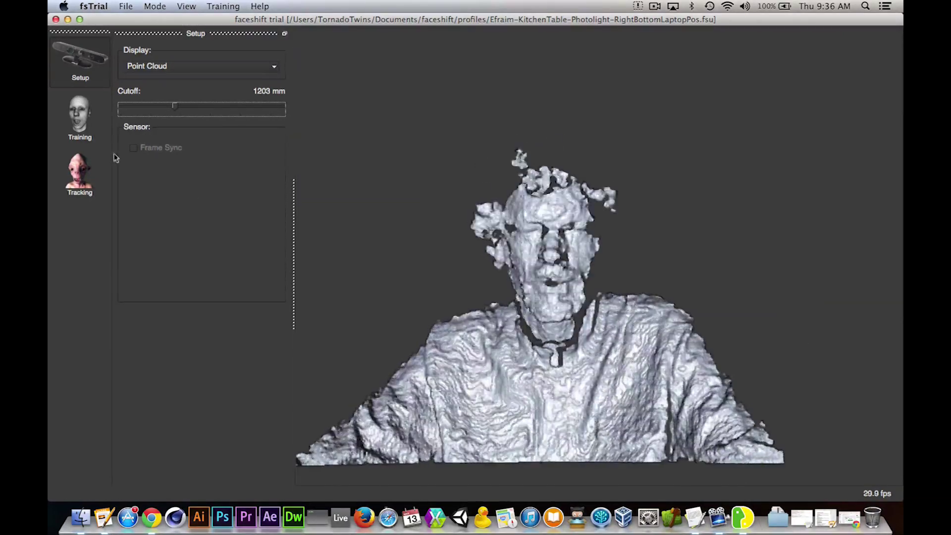
Step: Create a new, empty tracking profile in the Training stage
left_click(79, 118)
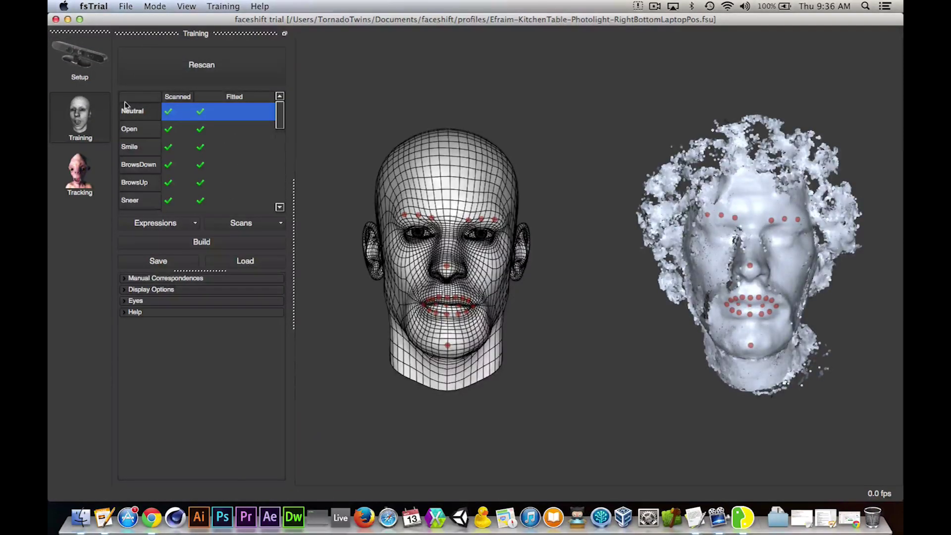
left_click(127, 7)
left_click(134, 24)
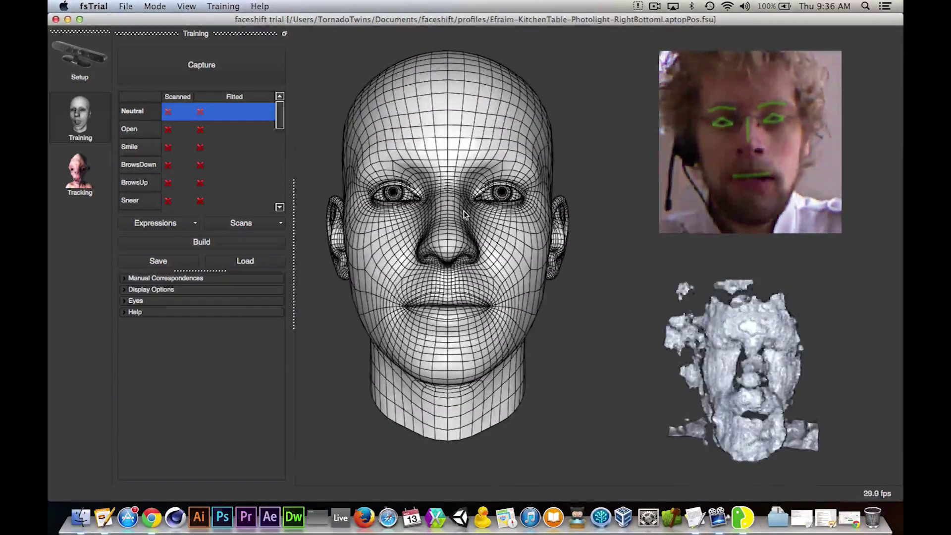
mouse_move(280, 117)
left_mouse_down()
mouse_move(290, 155)
mouse_move(283, 191)
mouse_move(280, 117)
left_mouse_up()
Step: Scan the Neutral, Open and Smile expressions, then continue down the expression list
left_click(273, 109)
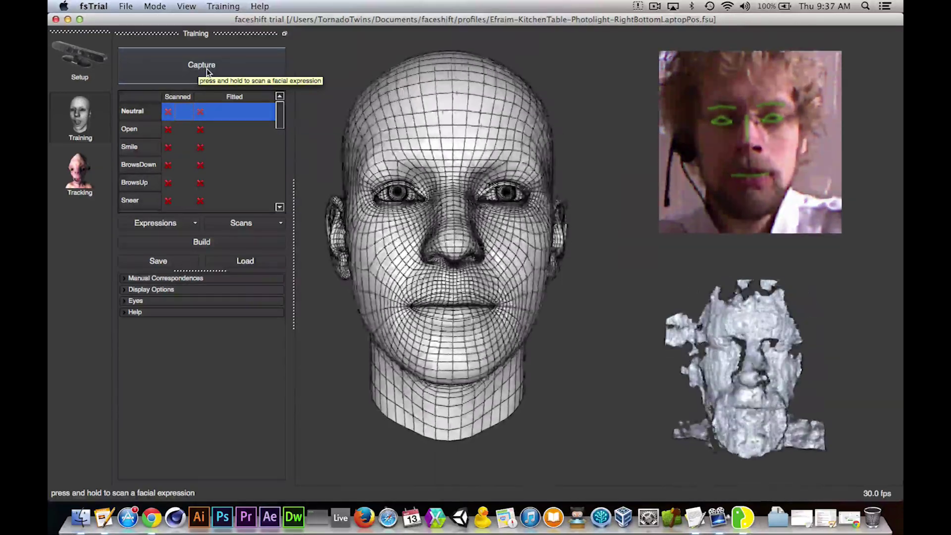
left_click(207, 72)
left_click_drag(207, 73, 207, 72)
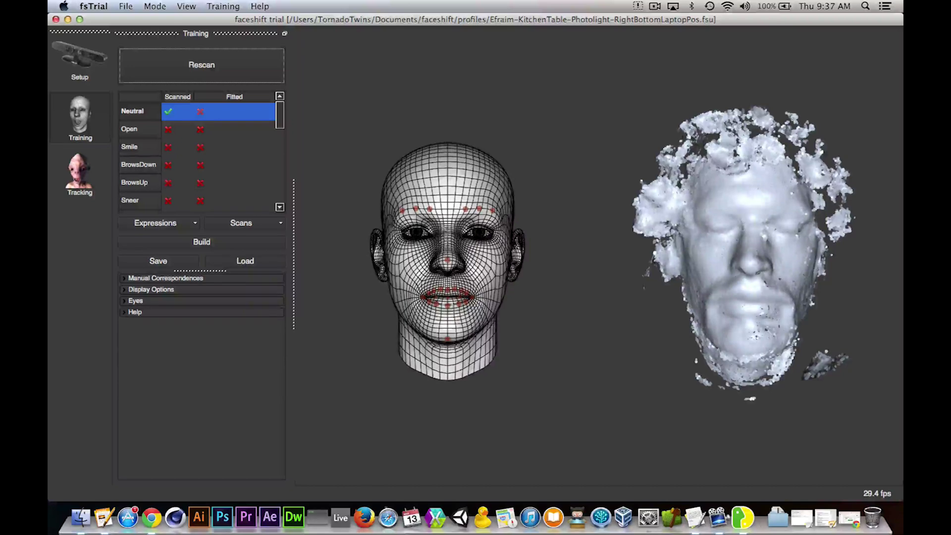
left_click(128, 132)
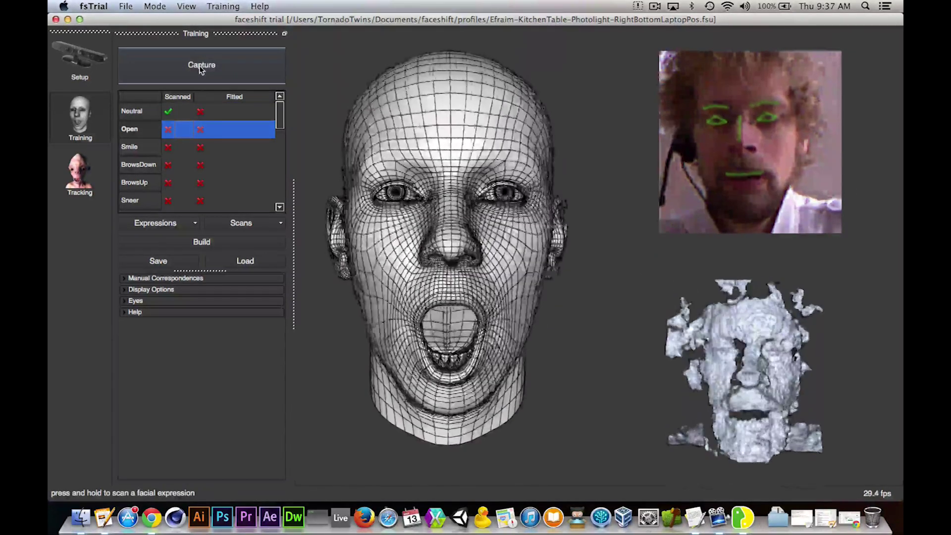
left_click(200, 67)
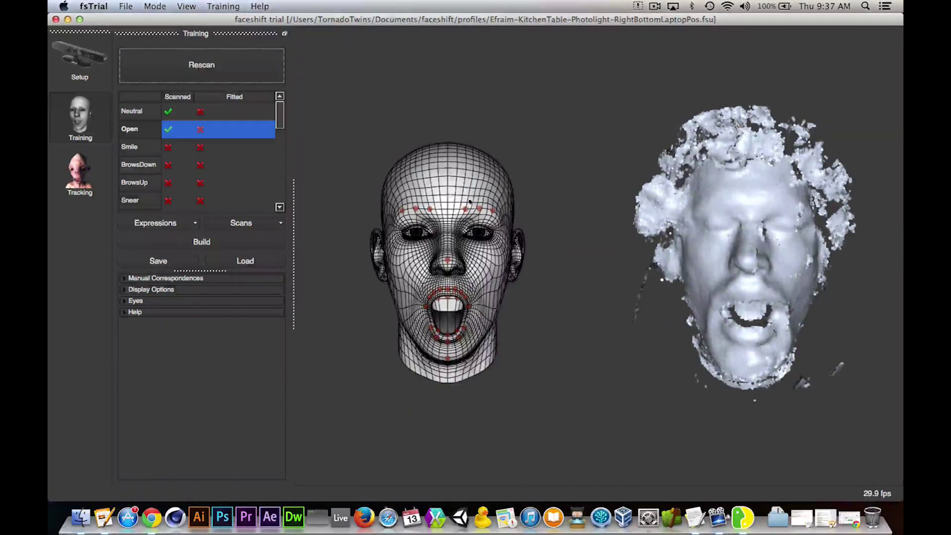
left_click(140, 149)
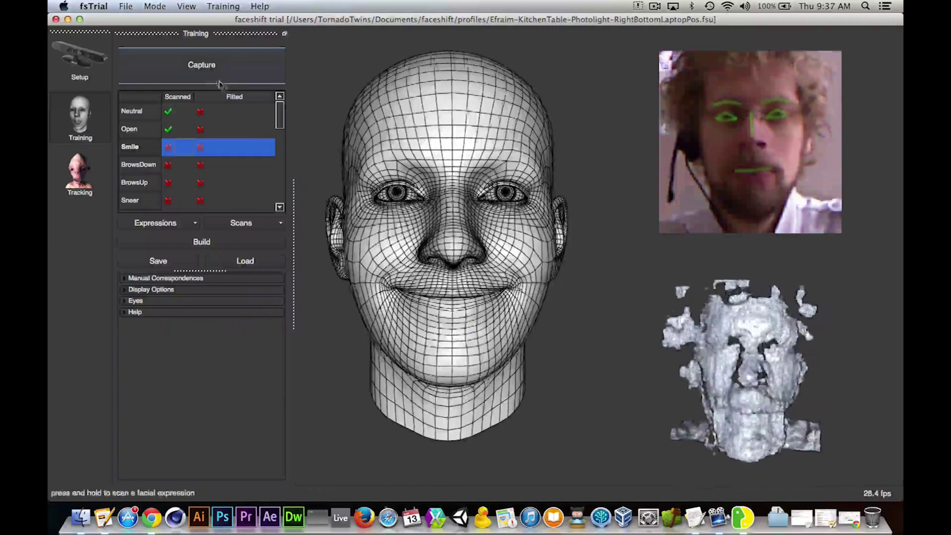
left_click(206, 73)
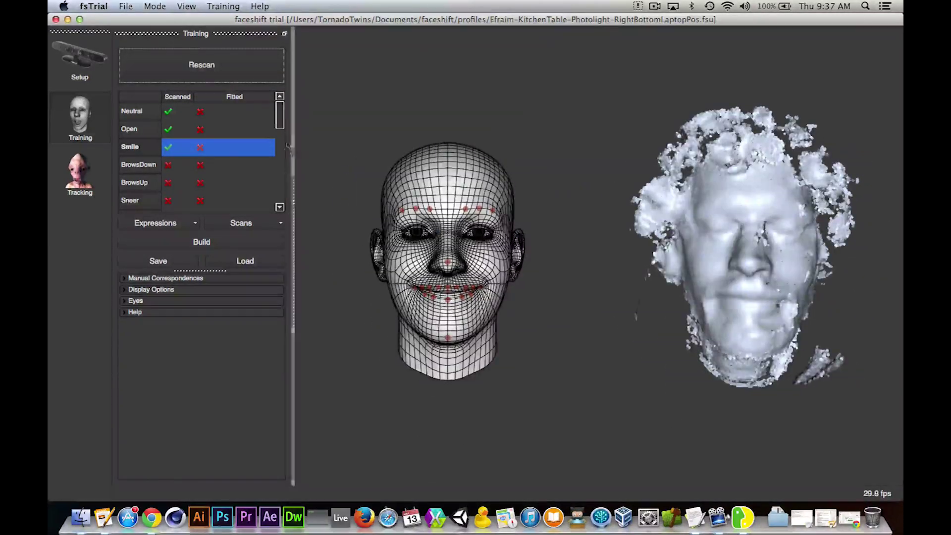
left_click_drag(280, 118, 281, 123)
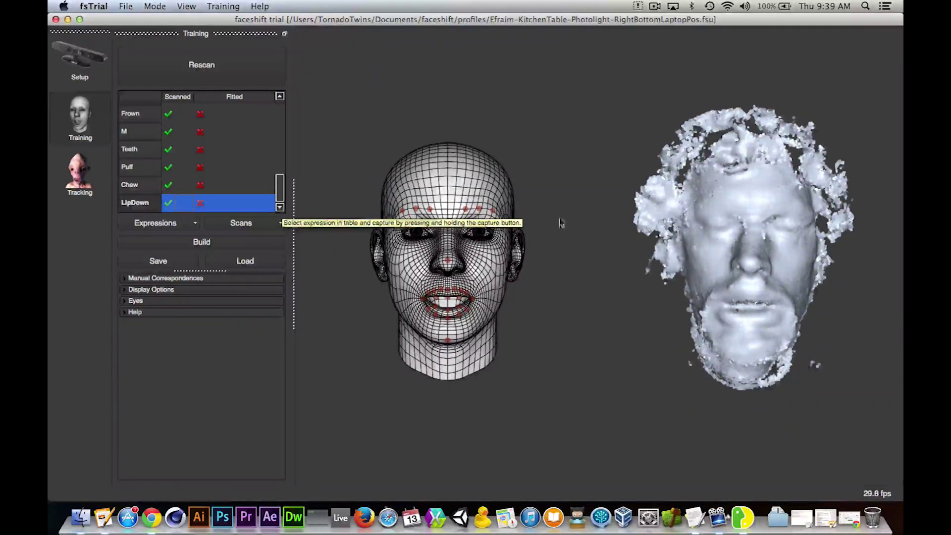
Step: Build the rig, nudge the left and right eye images onto their outlines, and confirm
left_click(206, 243)
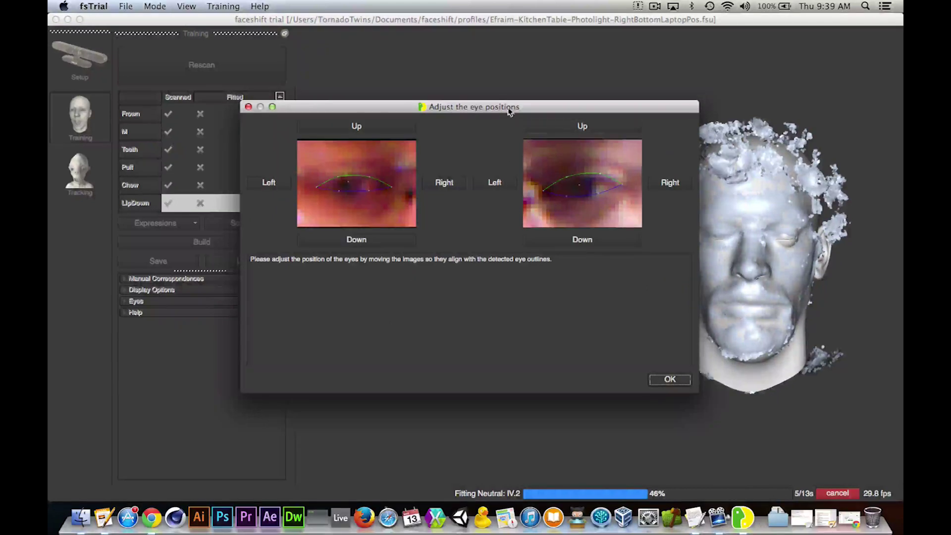
left_click_drag(508, 111, 542, 99)
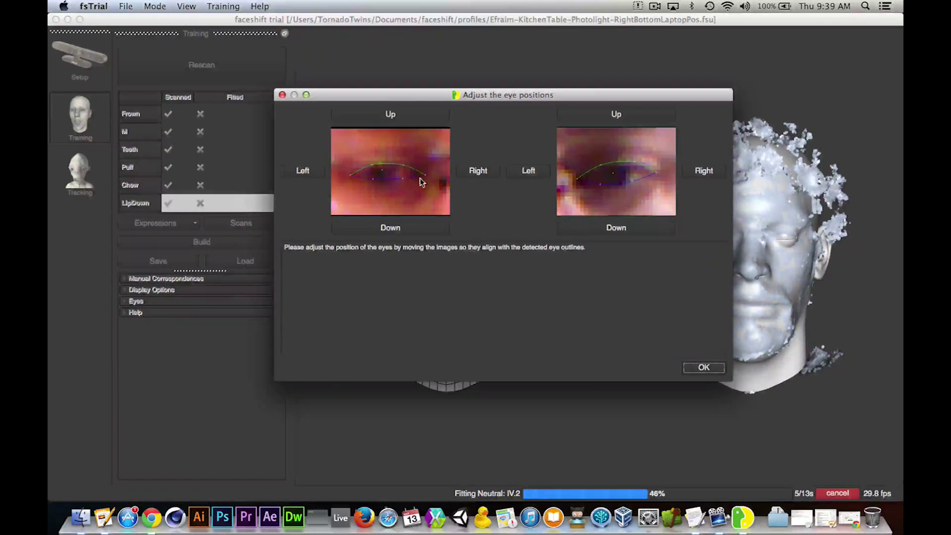
left_click(391, 227)
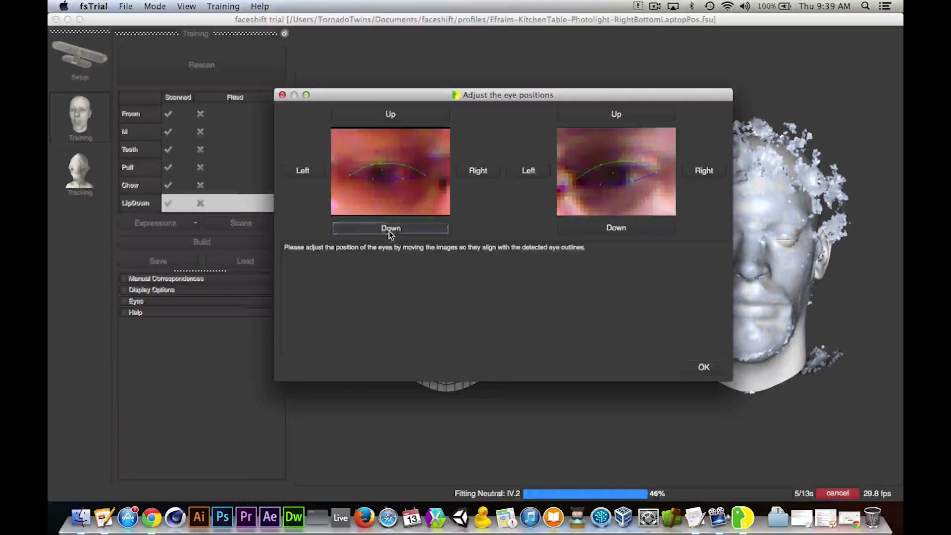
left_click(616, 227)
left_click(617, 114)
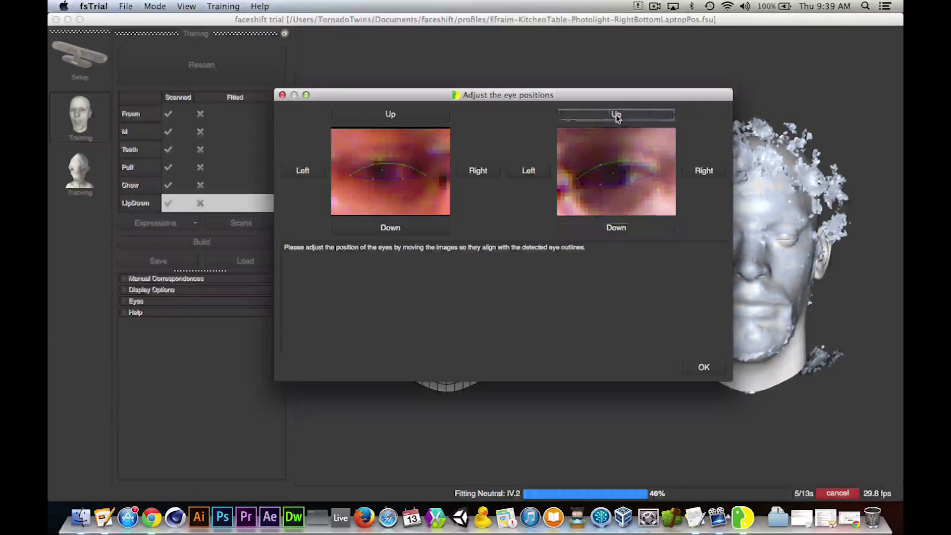
left_click(630, 229)
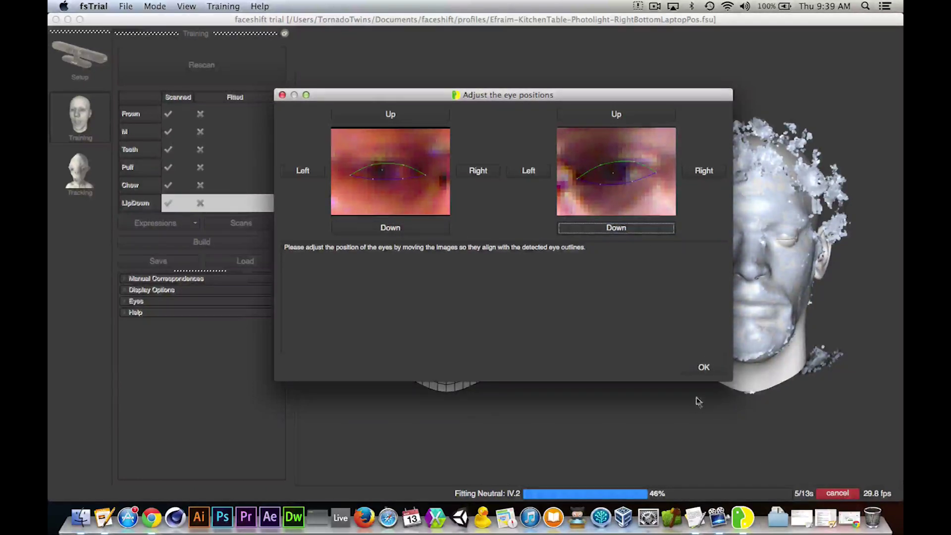
left_click(694, 367)
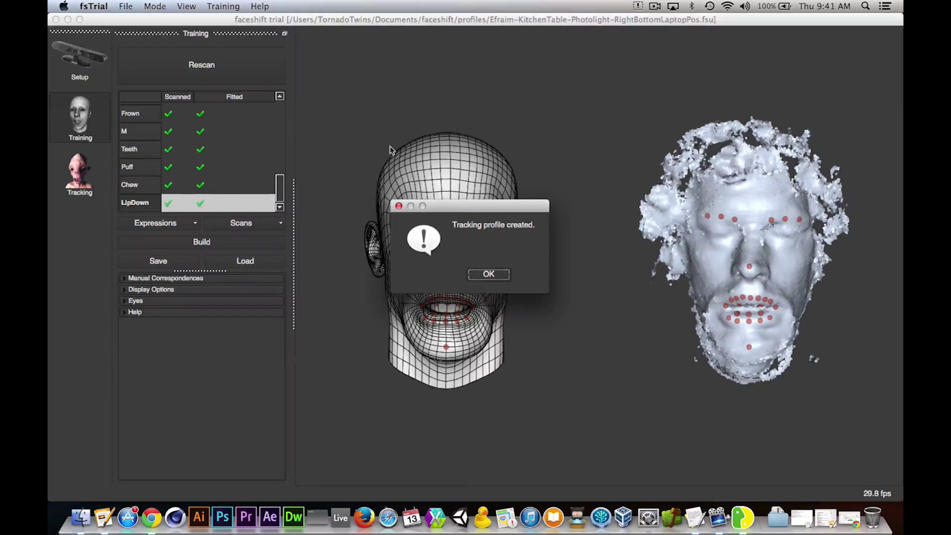
Step: Save the tracking profile as EfraimTutorial.fsu and dismiss both messages
left_click(485, 276)
left_click(158, 261)
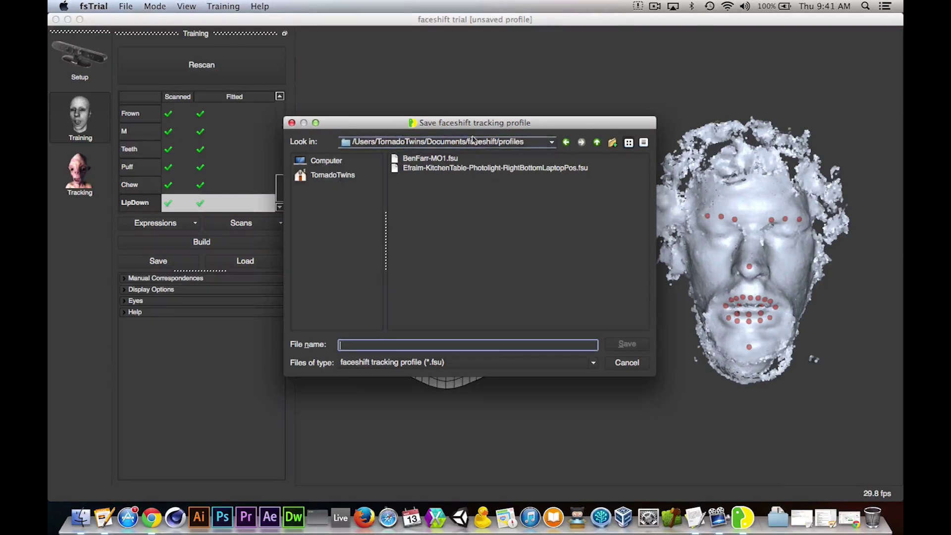
type("E")
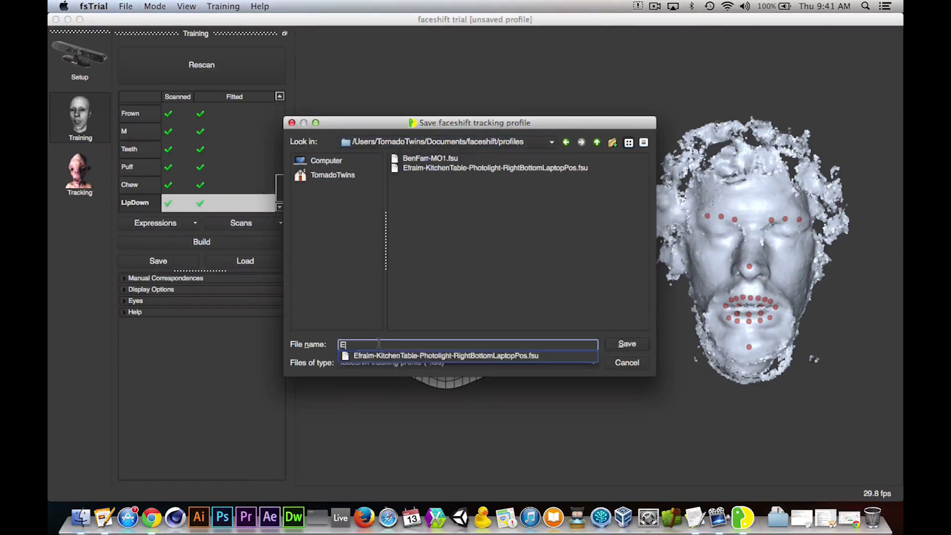
type("fraimTutorial")
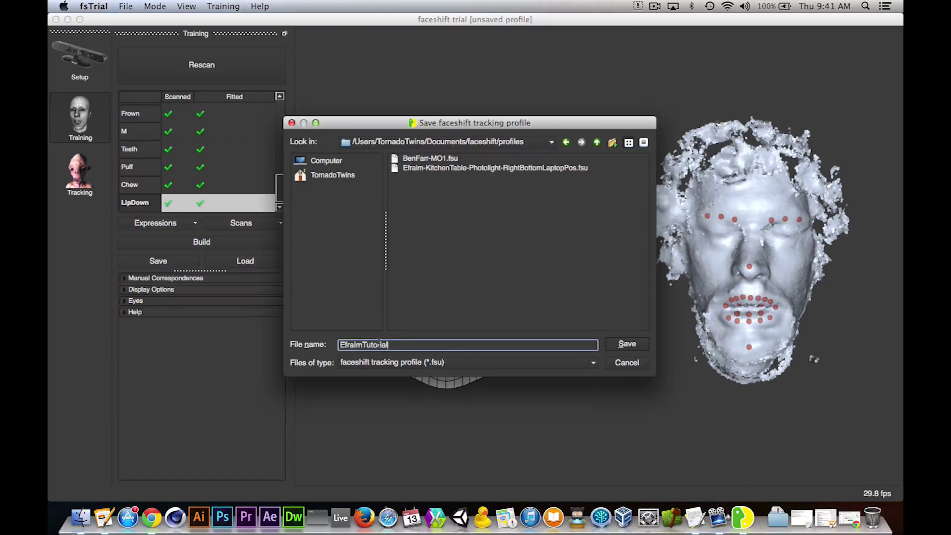
left_click(636, 346)
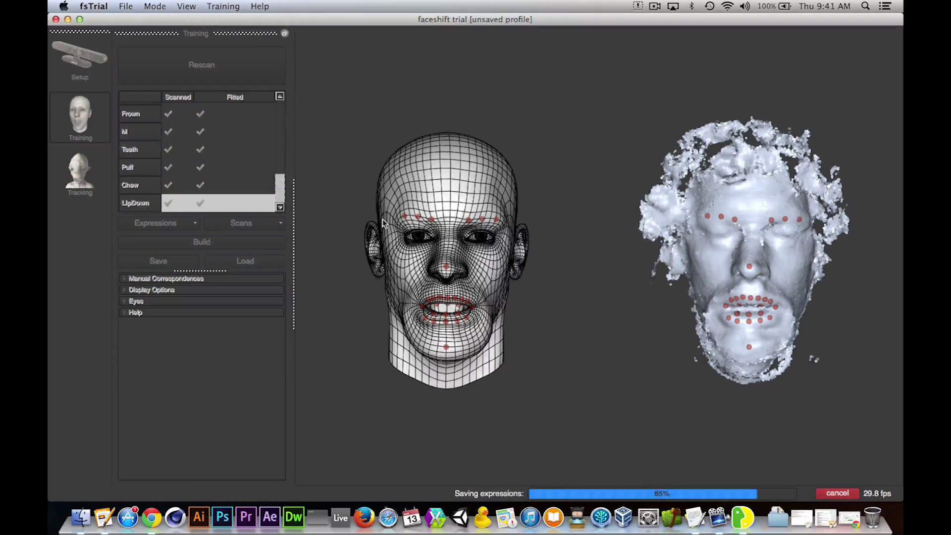
left_click(490, 276)
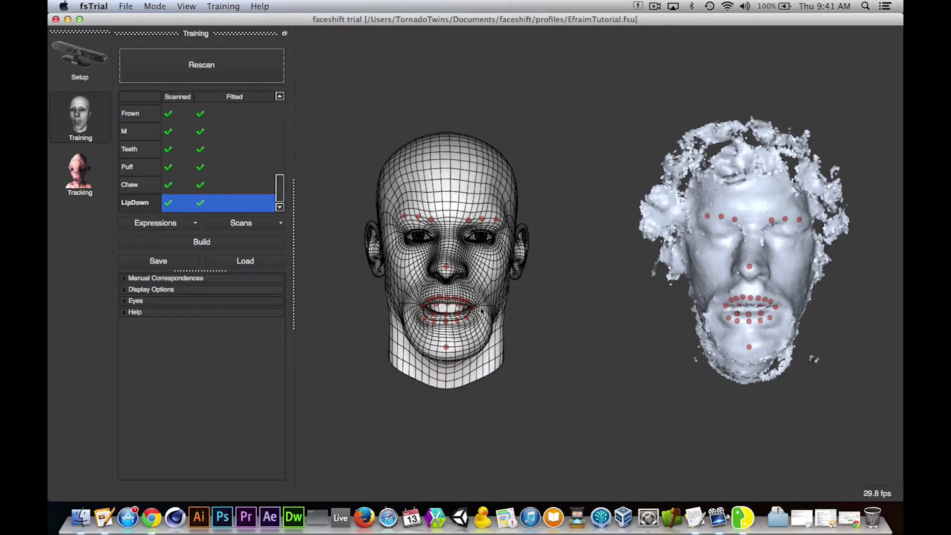
left_click(79, 173)
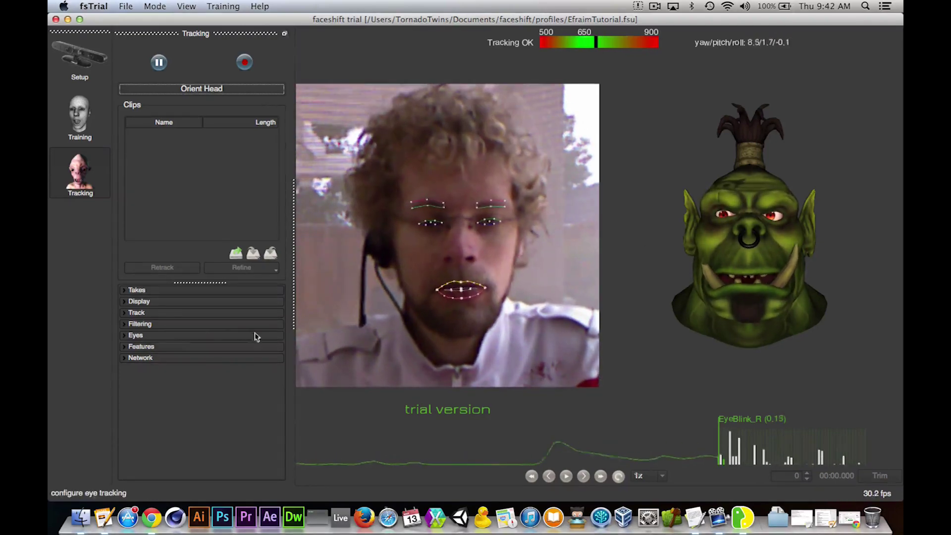
left_click(139, 301)
scroll(163, 396, "down", 3)
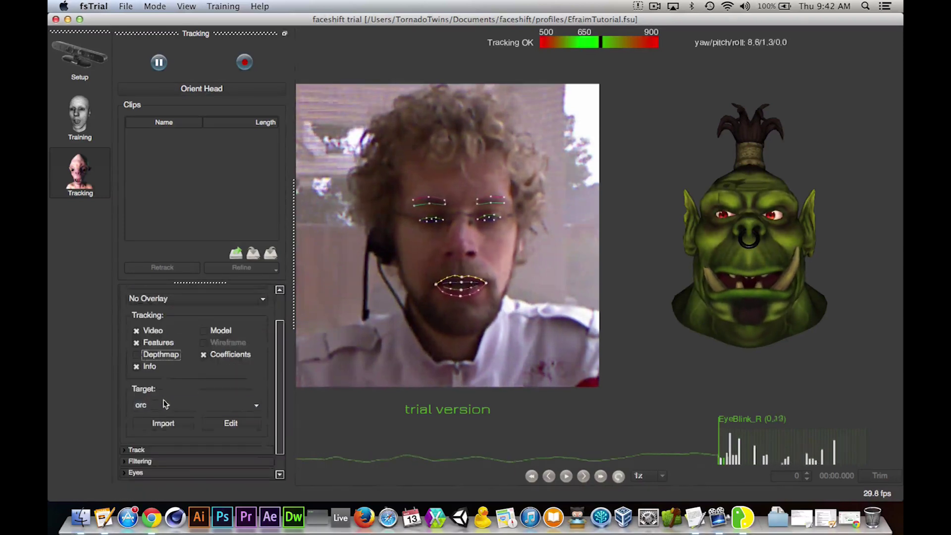
left_click(158, 406)
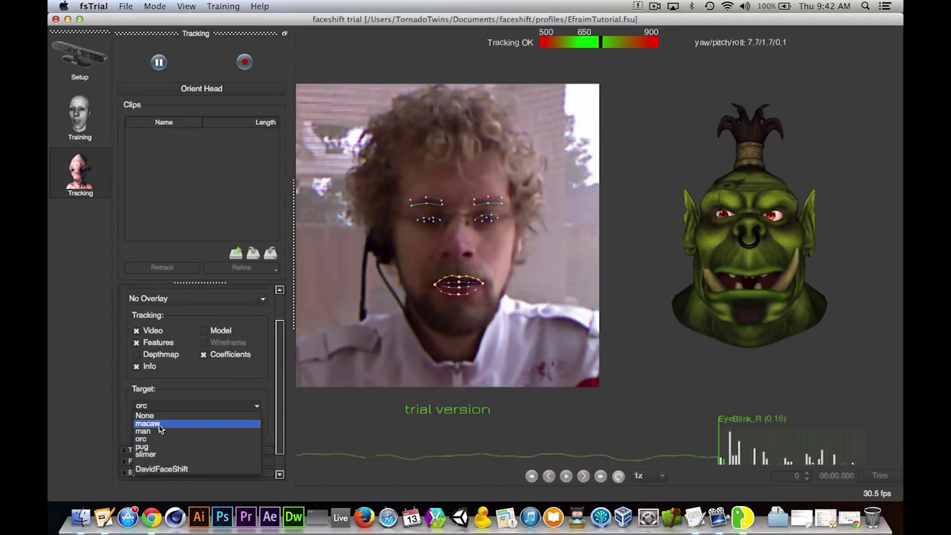
left_click(160, 447)
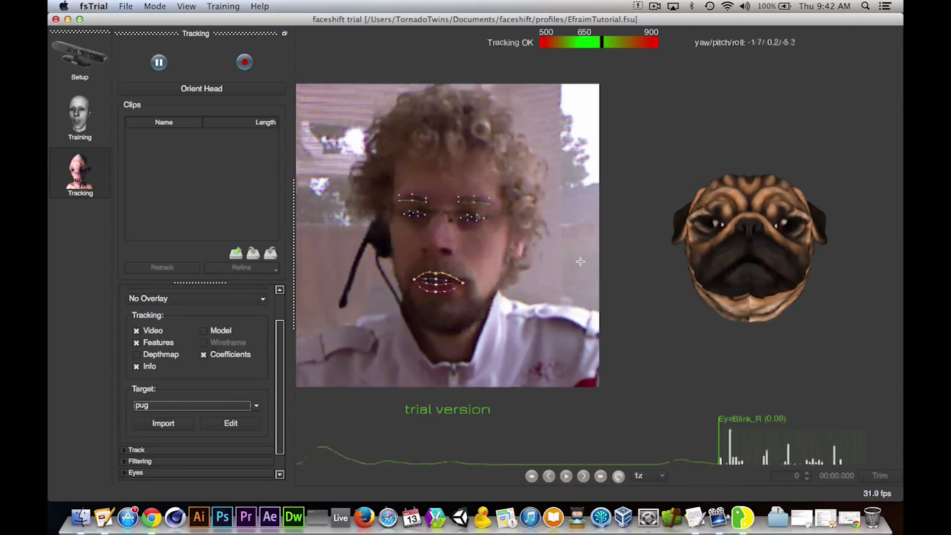
left_click(159, 406)
key("Escape")
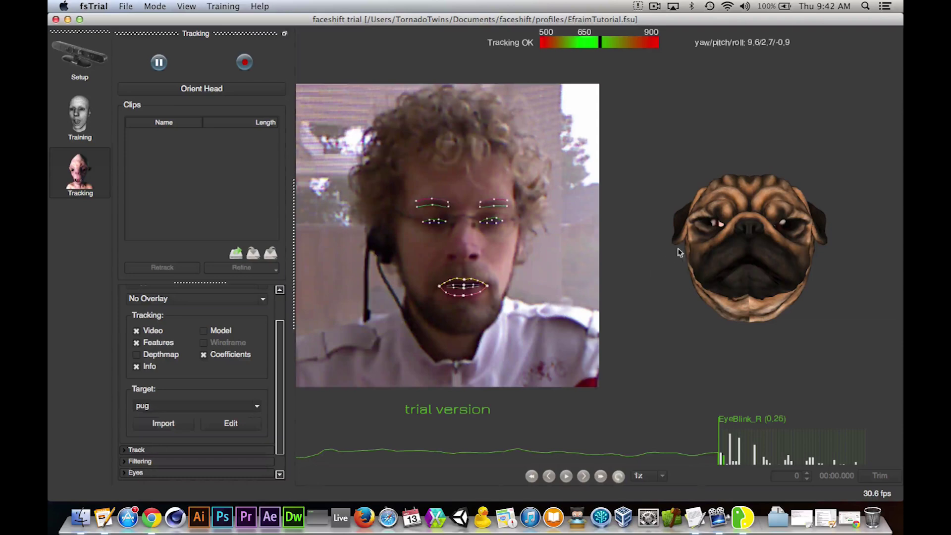
key("Up")
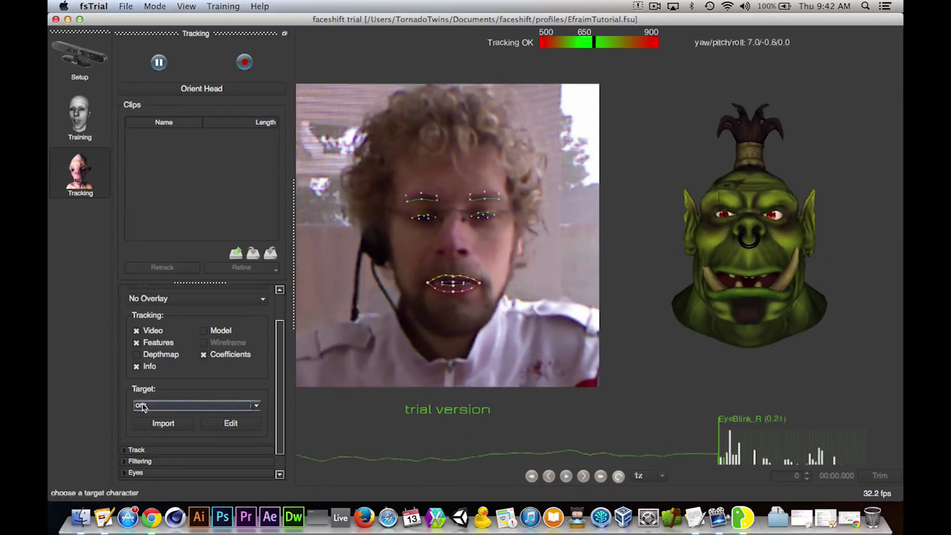
scroll(174, 314, "up", 2)
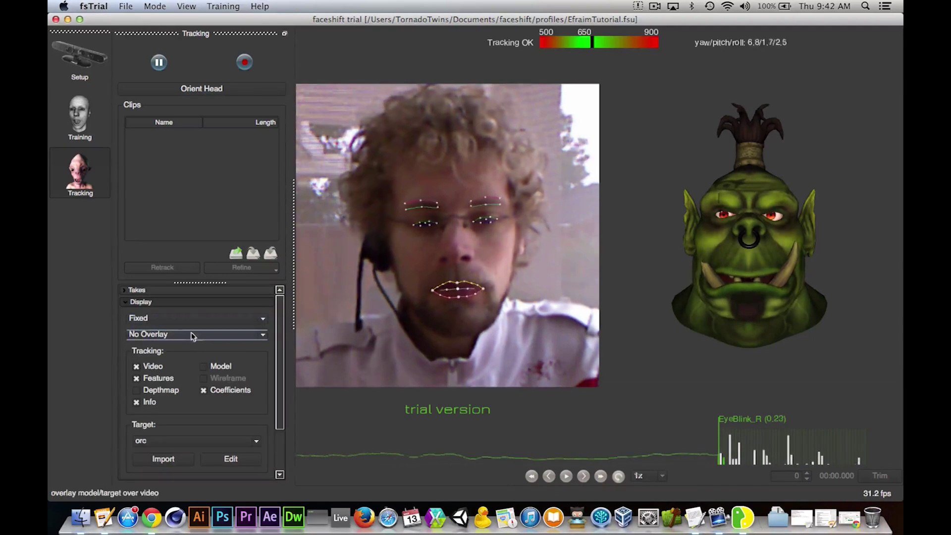
left_click(150, 302)
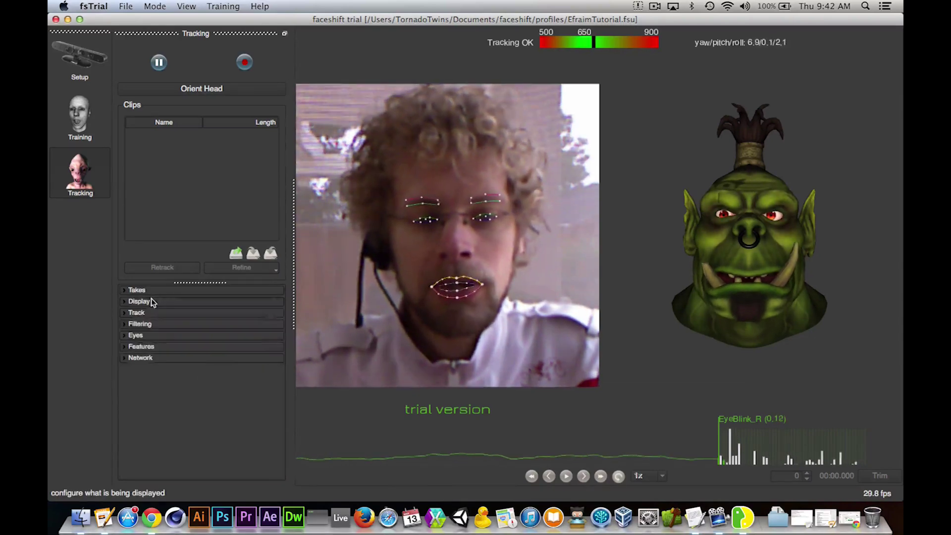
Step: Record the 149-frame Recording 000 performance clip and scrub through it
left_click(244, 63)
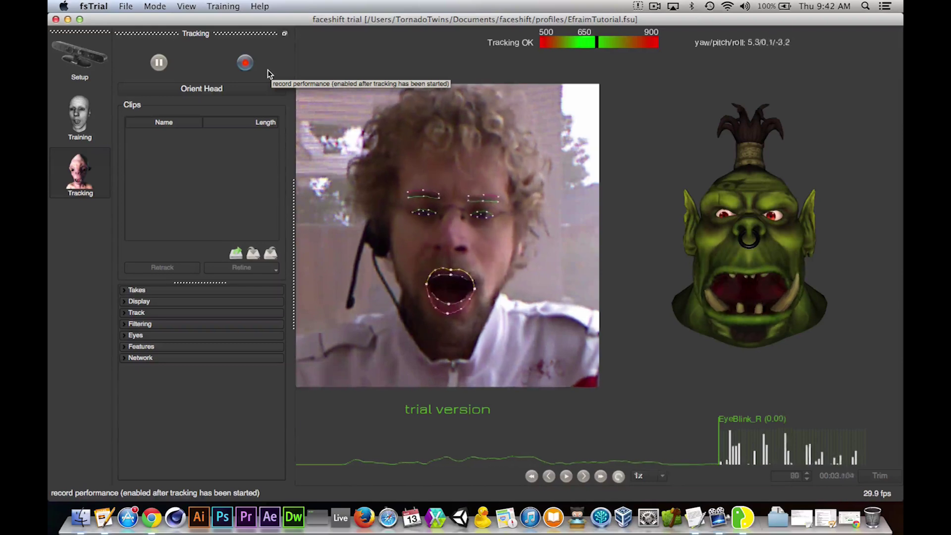
left_click(244, 63)
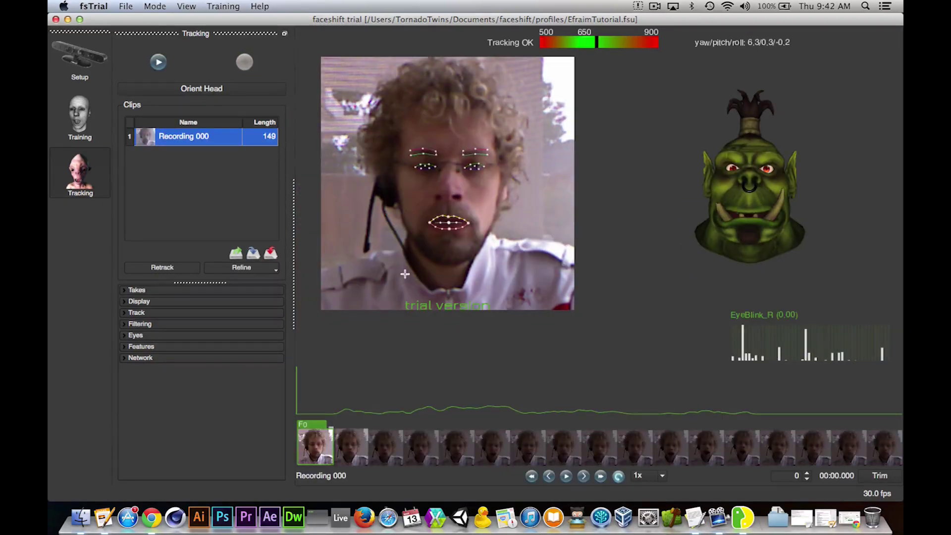
left_click_drag(323, 429, 295, 428)
Step: Drag the lip landmarks into place on frames around 16 and 52 of Recording 000
scroll(449, 207, "up", 5)
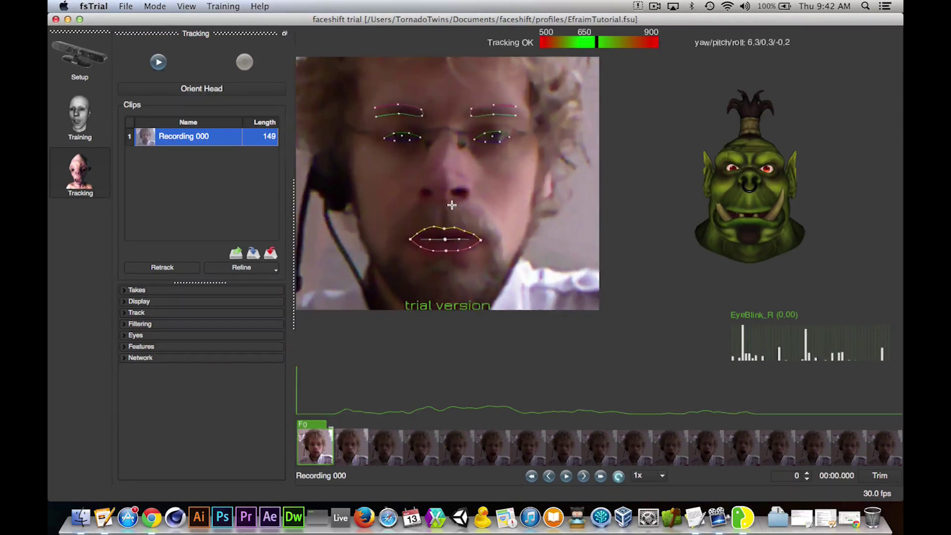
scroll(451, 205, "up", 2)
left_click_drag(317, 427, 422, 434)
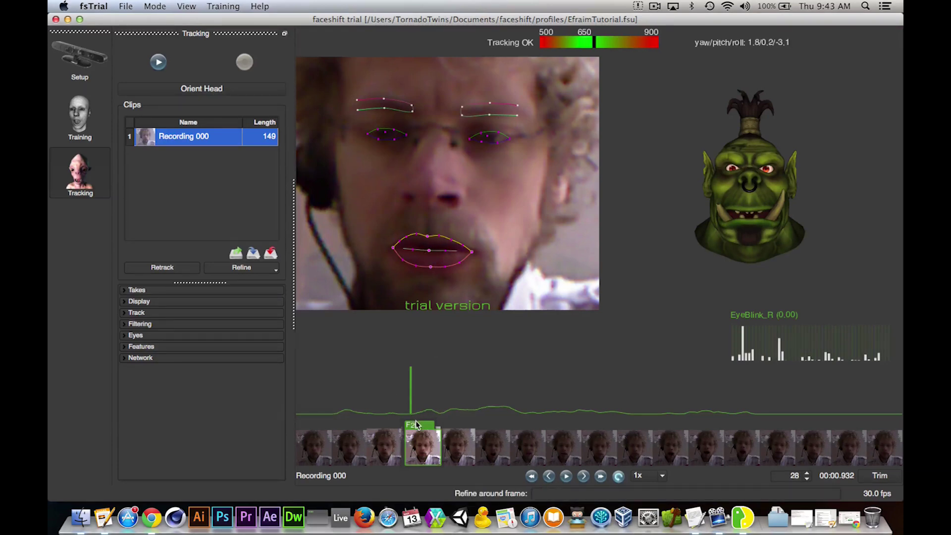
left_click_drag(419, 426, 477, 426)
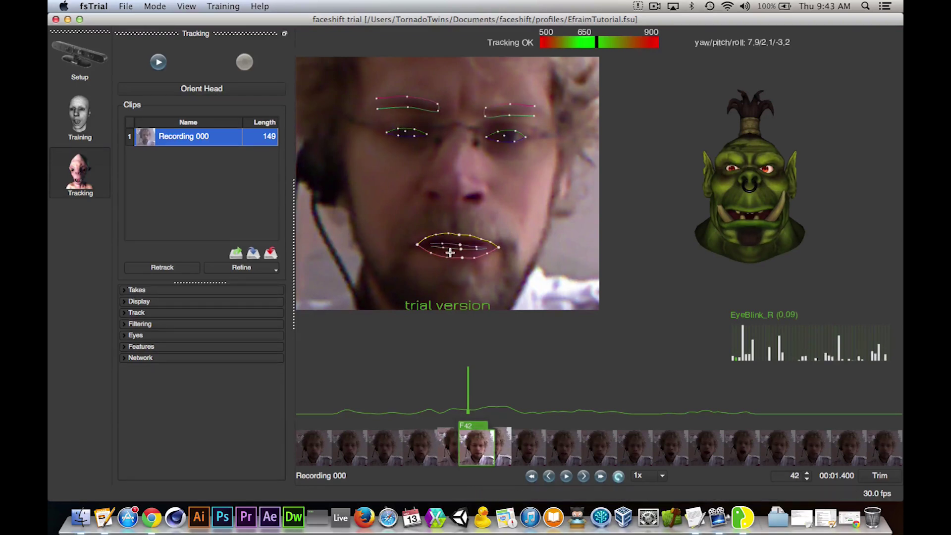
mouse_move(451, 250)
left_mouse_down()
mouse_move(461, 247)
mouse_move(445, 256)
left_mouse_up()
left_click(468, 247)
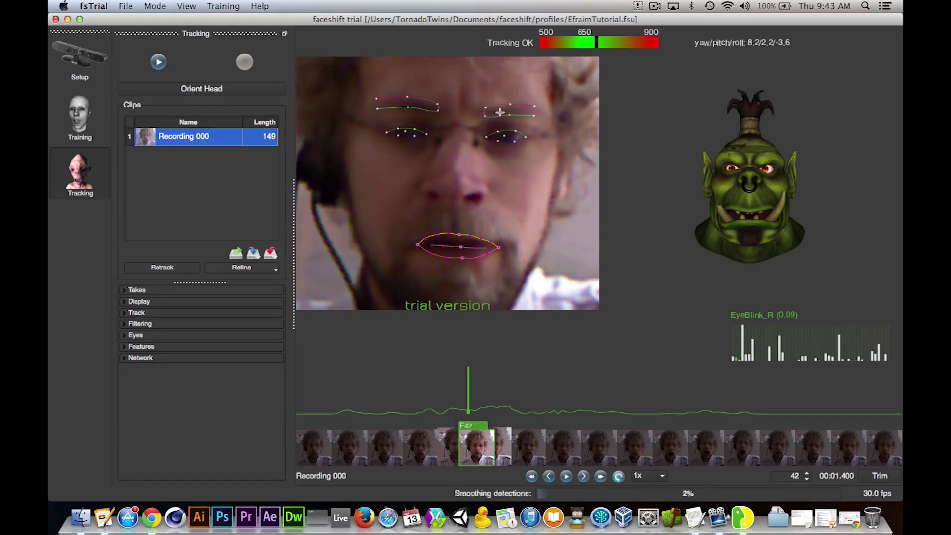
left_click_drag(473, 427, 515, 432)
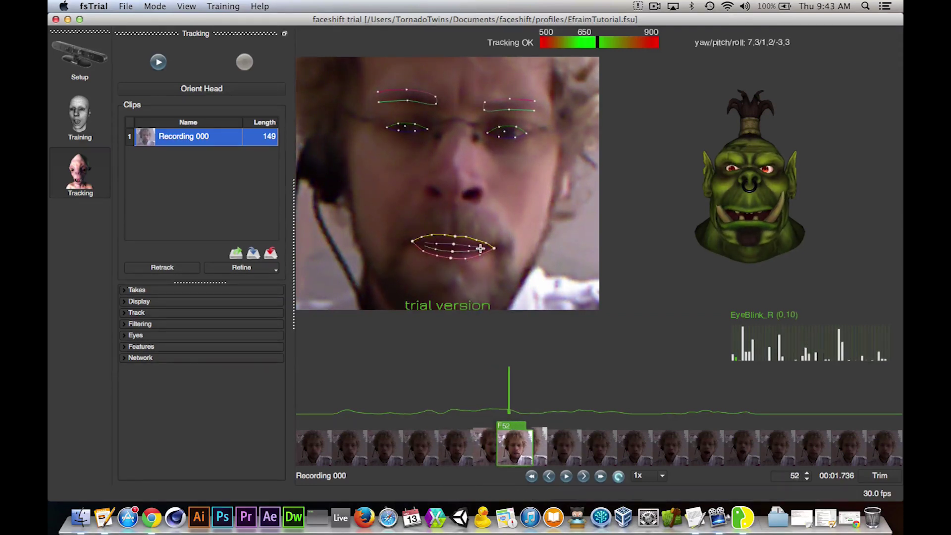
left_click_drag(478, 253, 479, 255)
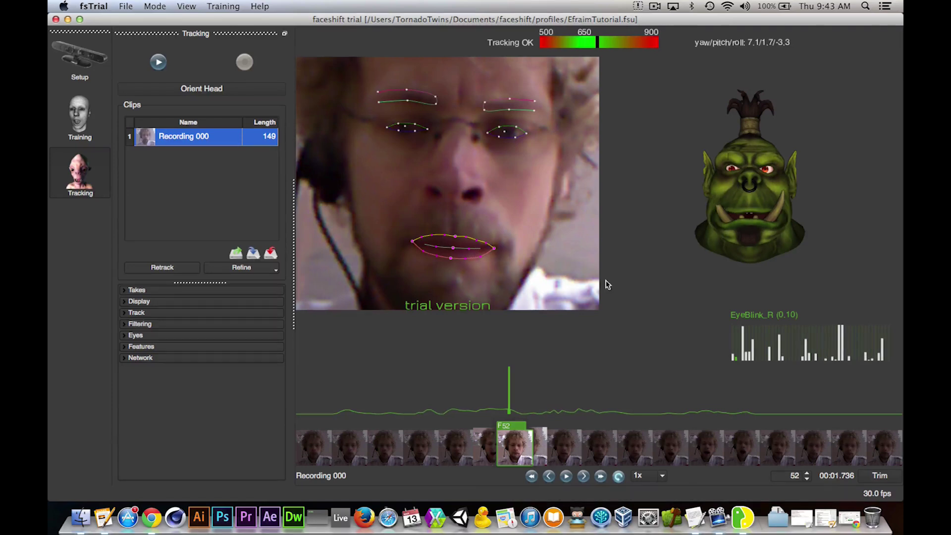
mouse_move(515, 431)
left_mouse_down()
mouse_move(555, 432)
mouse_move(535, 426)
left_mouse_up()
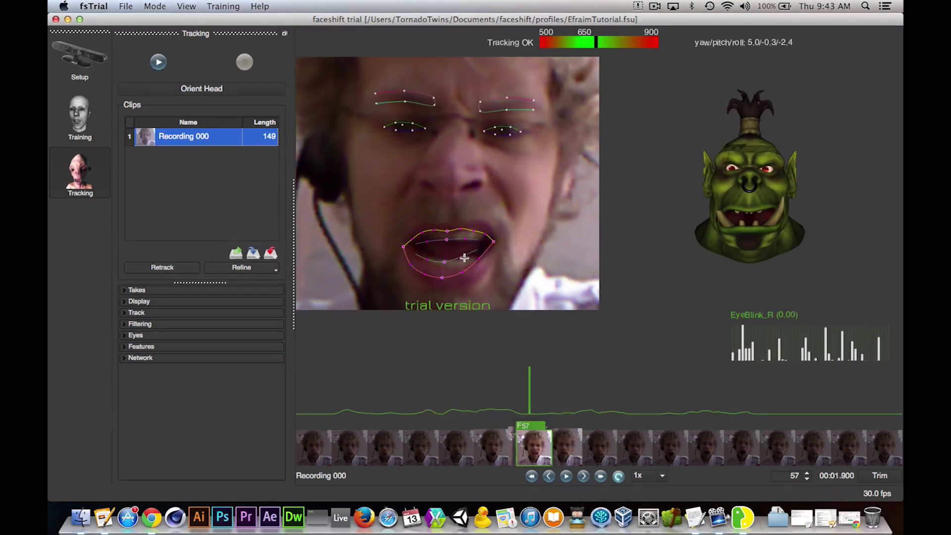
mouse_move(534, 424)
left_mouse_down()
mouse_move(899, 415)
mouse_move(300, 416)
left_mouse_up()
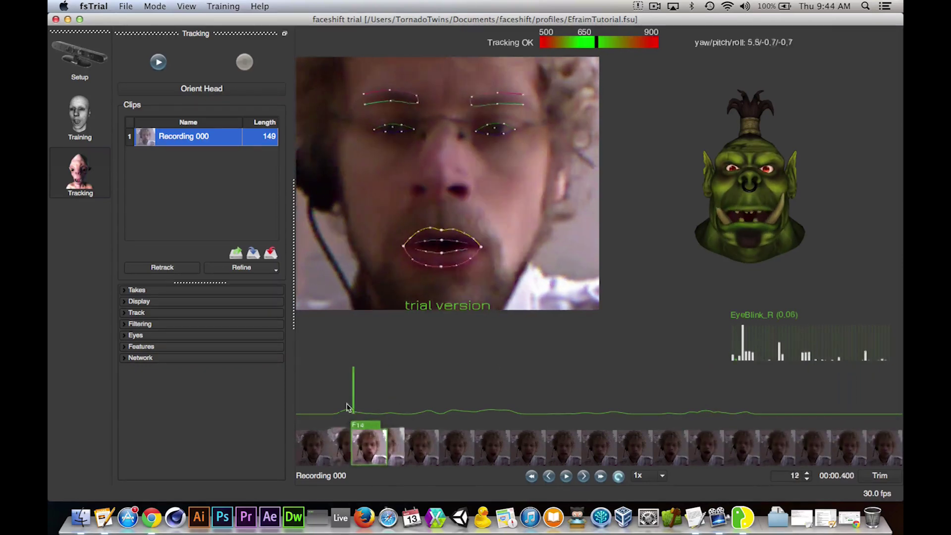
Step: Run Refine on Recording 000 to re-track all 149 frames
left_click(239, 268)
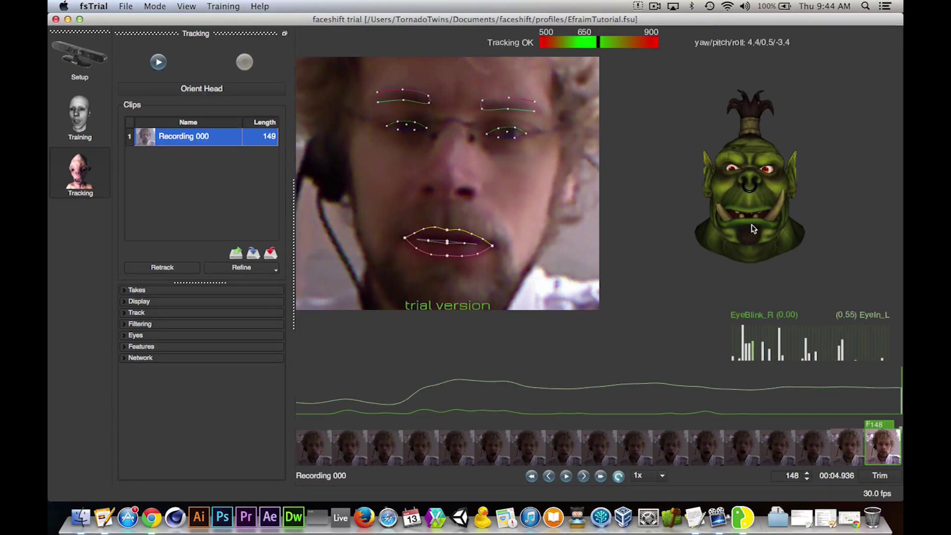
Step: Play Recording 000 on the orc and scrub to around frame 86
scroll(762, 226, "up", 3)
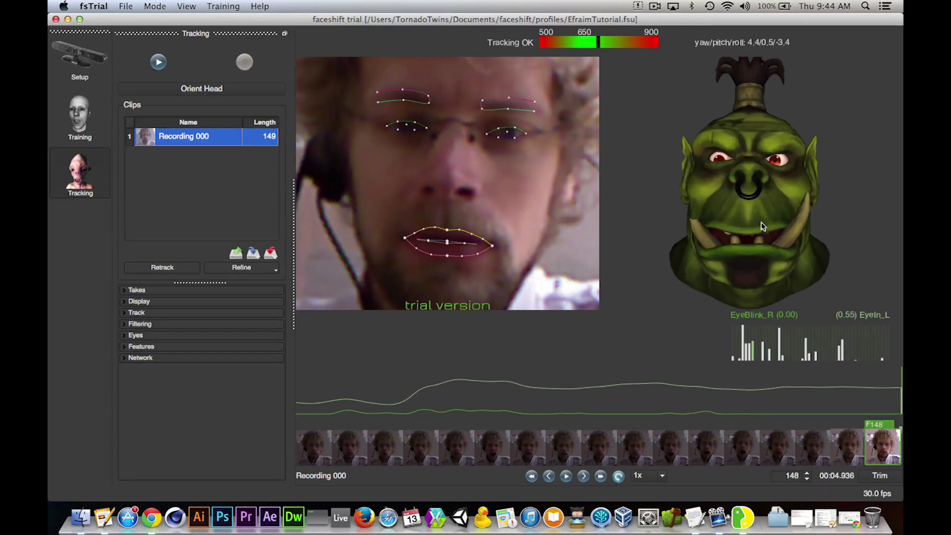
left_click(567, 477)
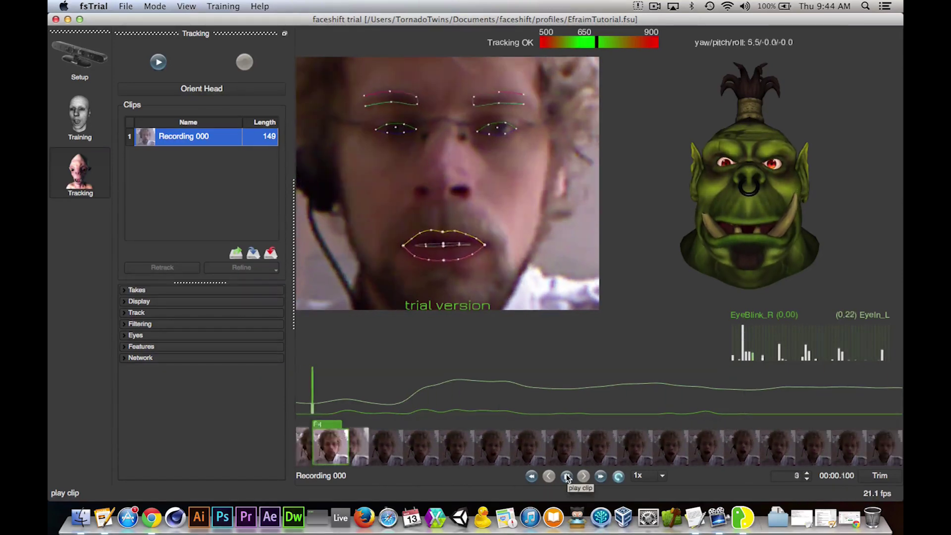
left_click_drag(364, 430, 297, 436)
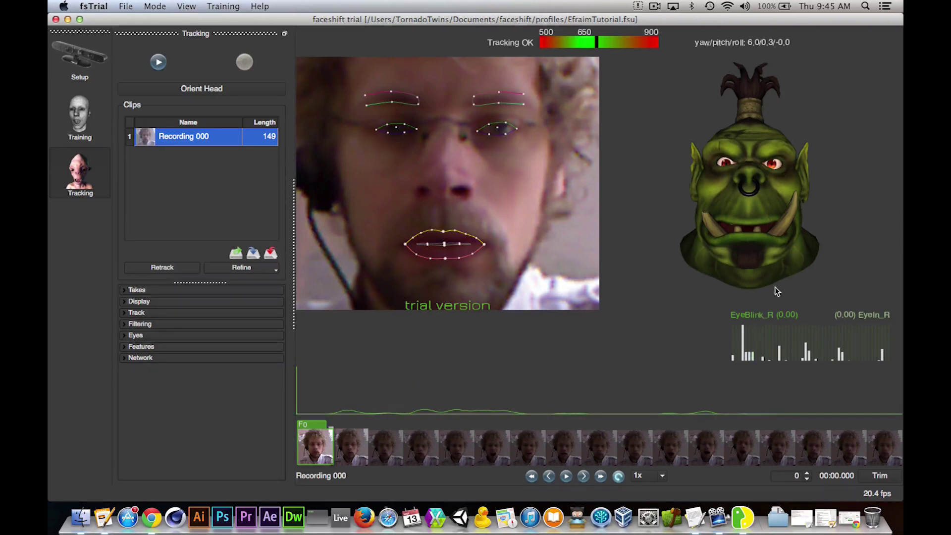
left_click_drag(306, 427, 643, 432)
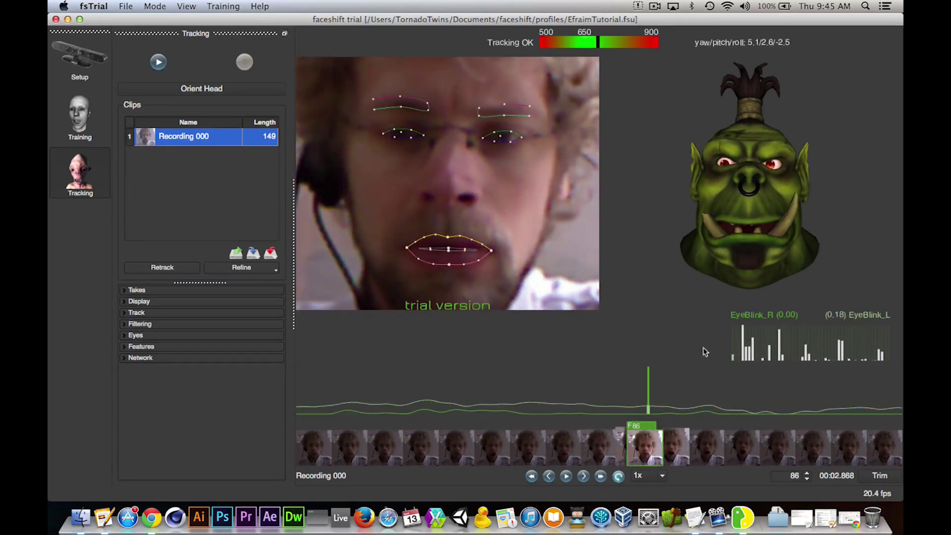
Step: Plot the BrowsD_L, LipsStretch_R and EyeSquint_R curves, then scrub back to the start
left_click(780, 351)
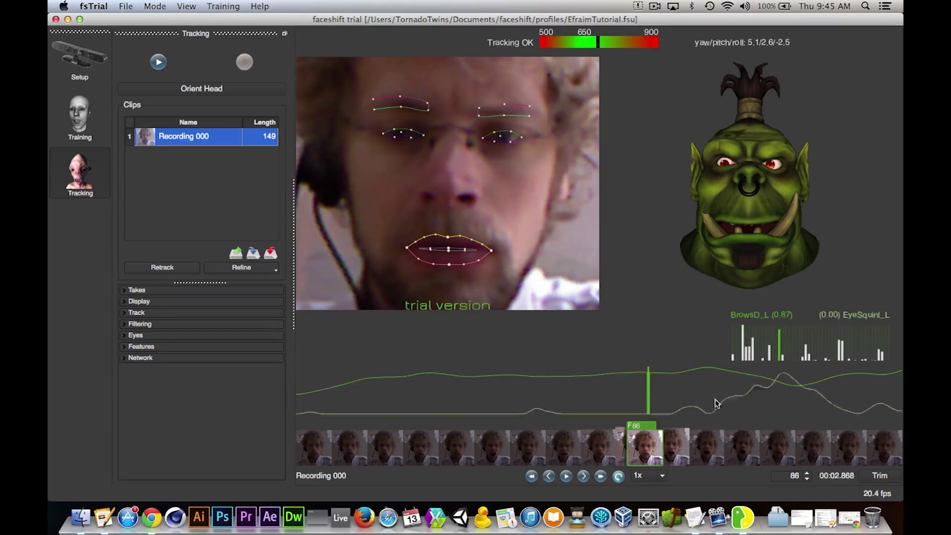
left_click(831, 355)
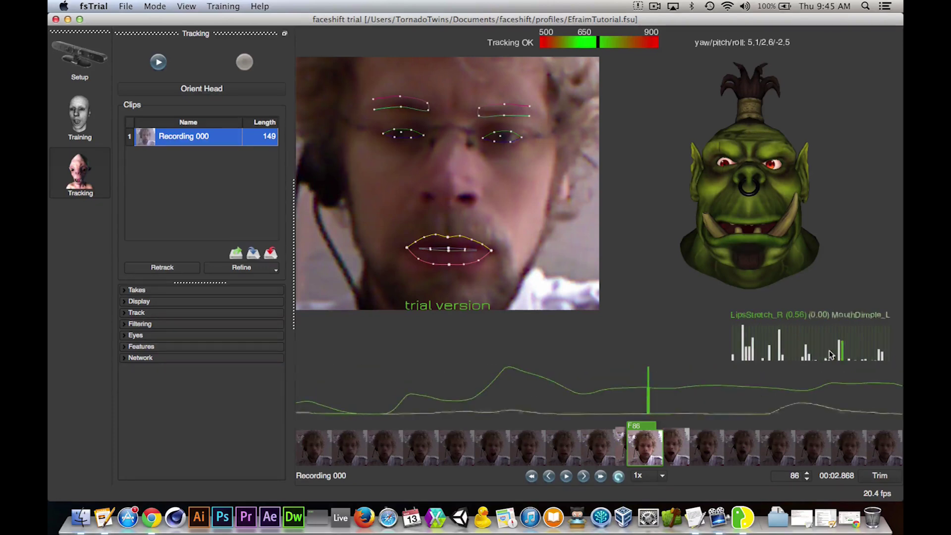
left_click(743, 354)
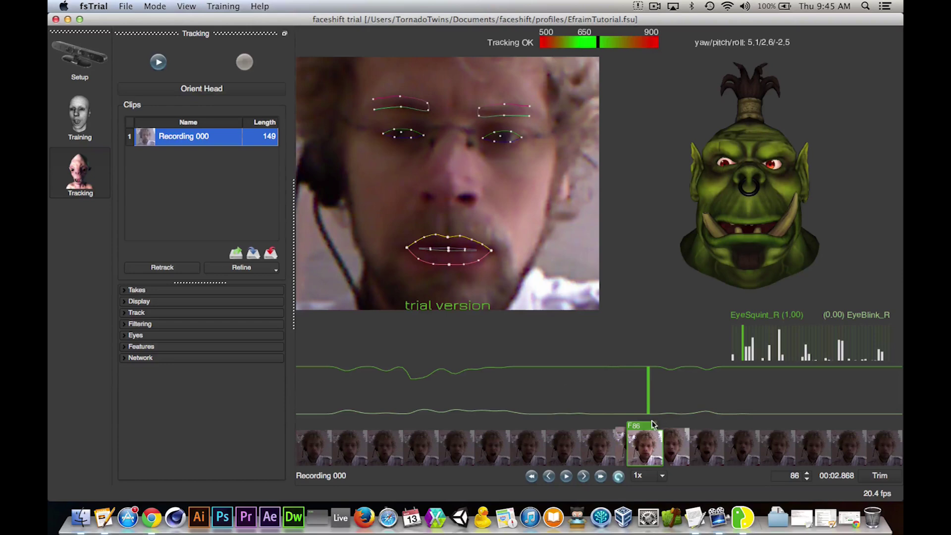
mouse_move(646, 428)
left_mouse_down()
mouse_move(691, 427)
mouse_move(298, 419)
left_mouse_up()
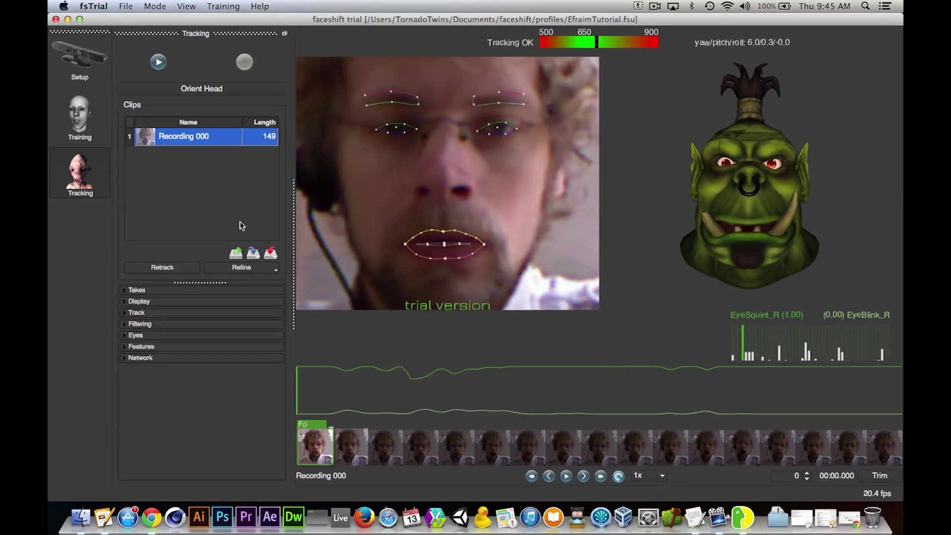
Step: Expand and collapse the Network, Features, Eyes and Takes sections, leaving Display expanded
left_click(142, 358)
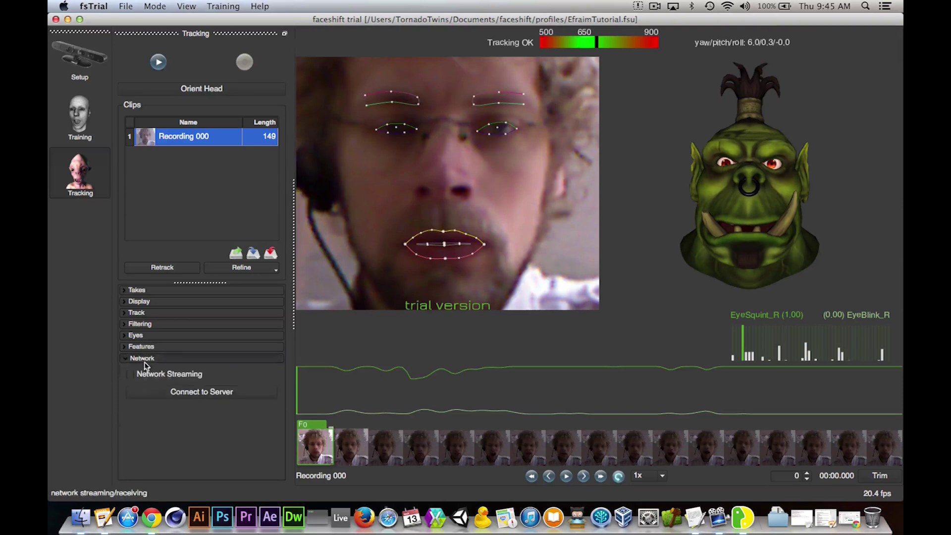
left_click(142, 358)
left_click(148, 346)
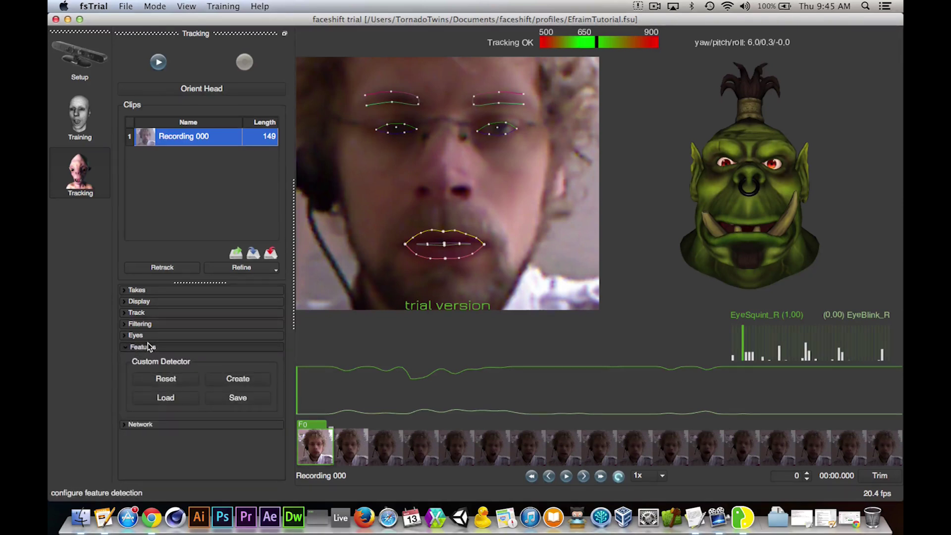
left_click(146, 346)
left_click(138, 335)
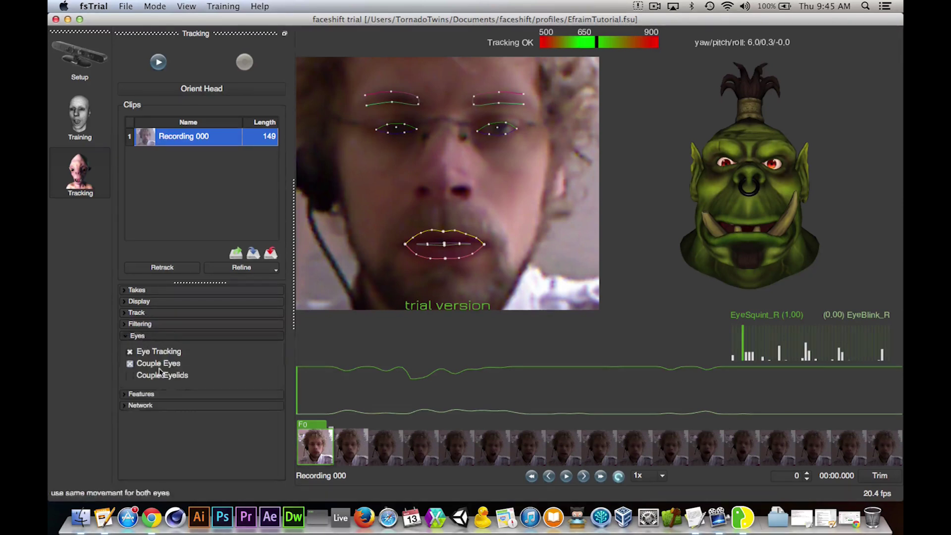
left_click(144, 394)
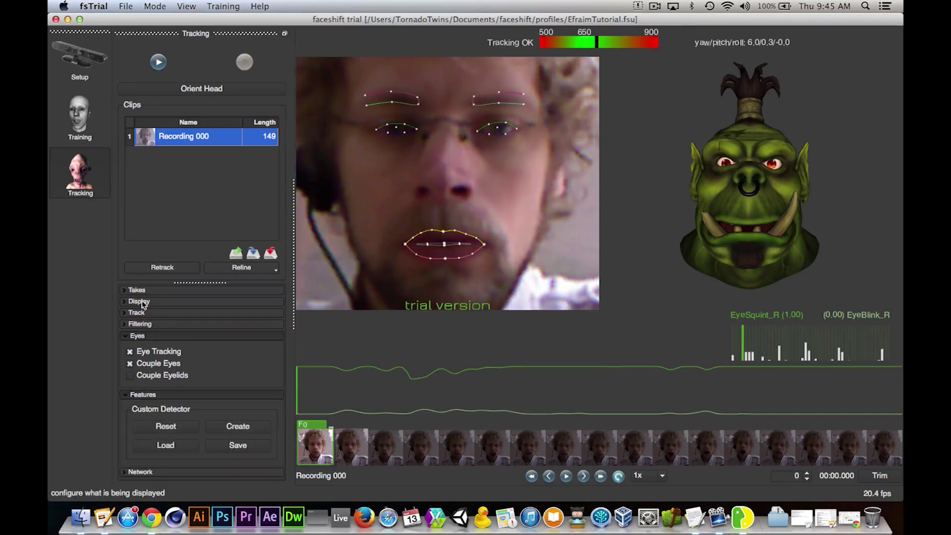
left_click(149, 291)
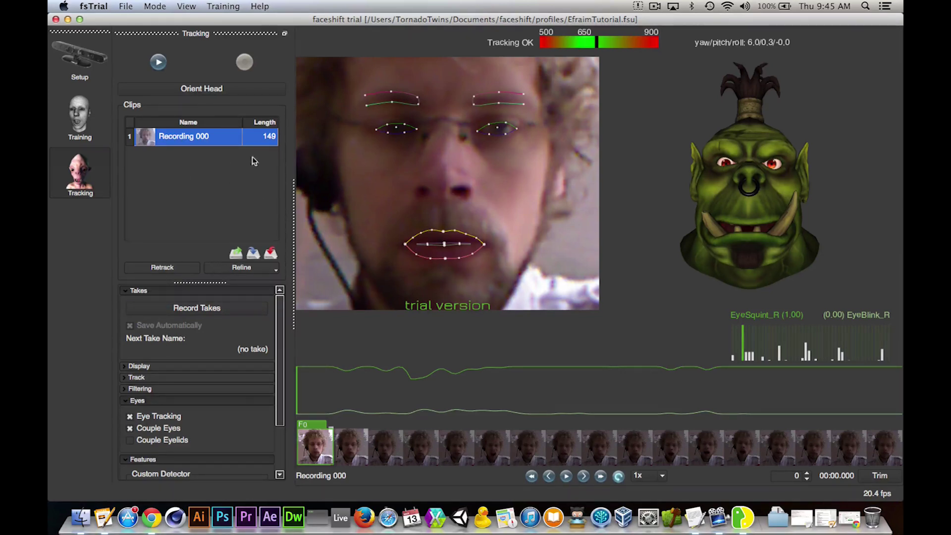
left_click(156, 399)
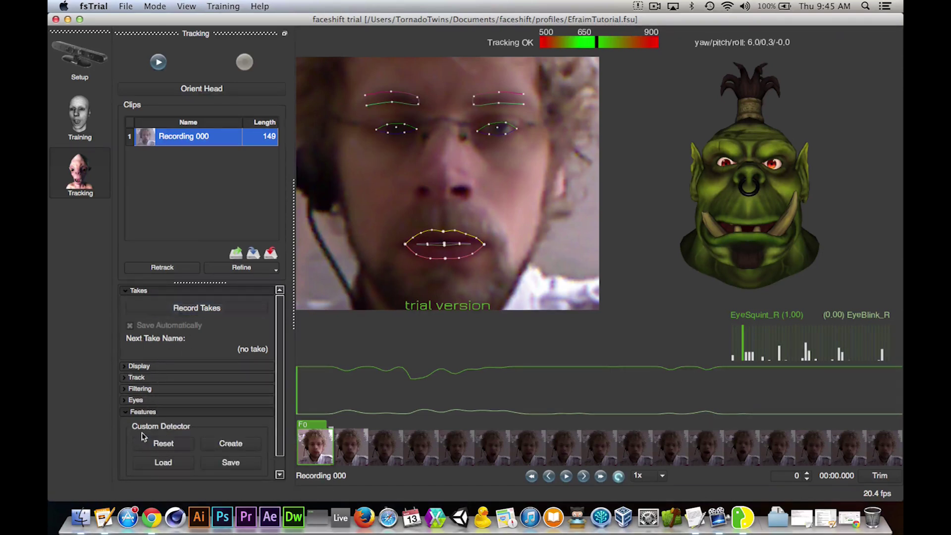
left_click(144, 411)
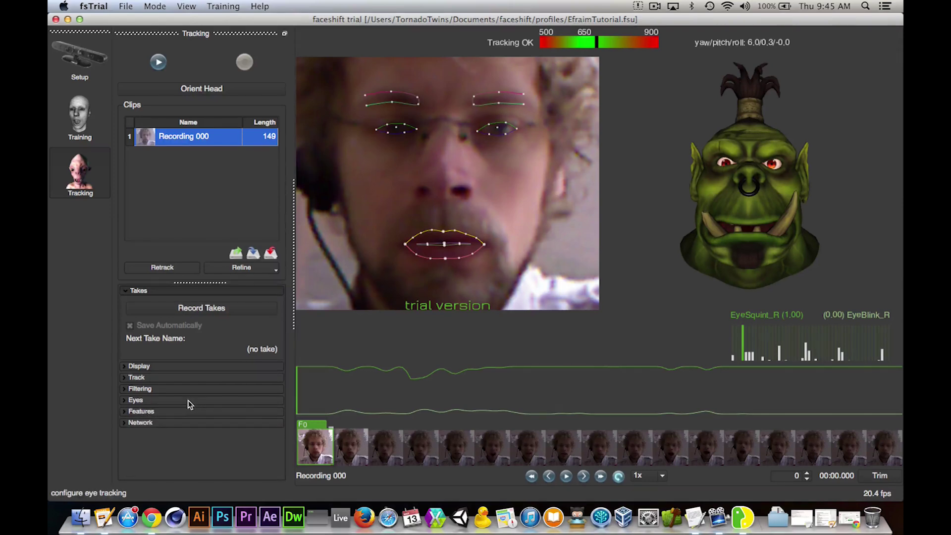
left_click(141, 367)
scroll(166, 392, "down", 2)
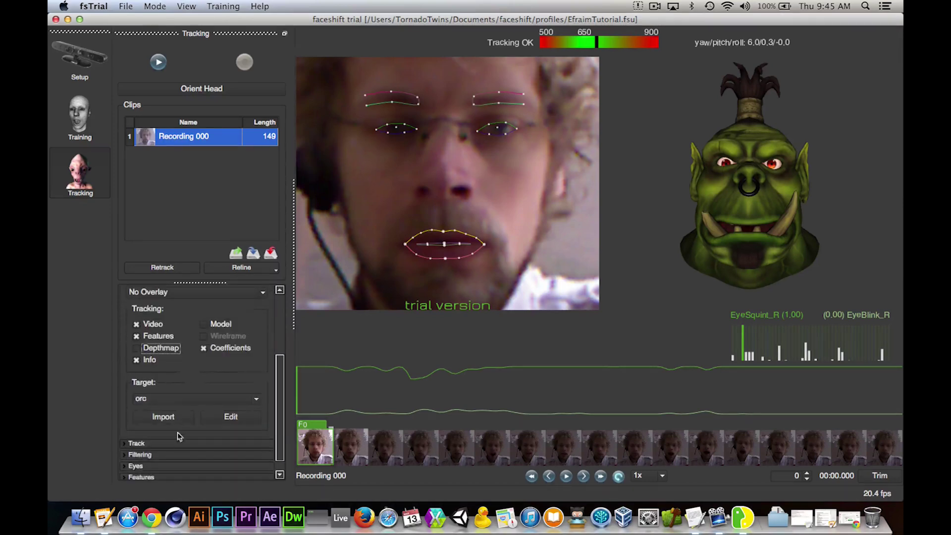
left_click(163, 417)
left_click_drag(316, 82, 222, 46)
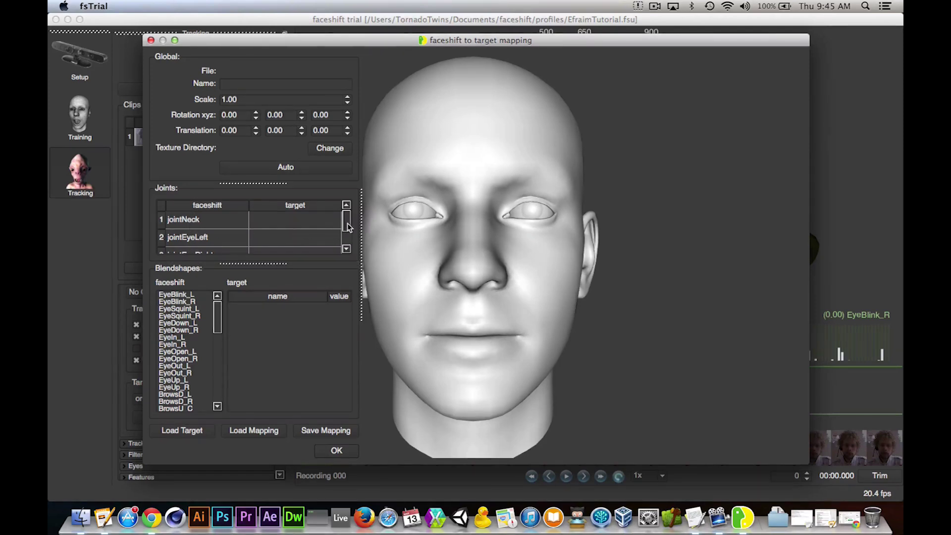
mouse_move(348, 227)
left_mouse_down()
mouse_move(348, 243)
mouse_move(348, 225)
left_mouse_up()
left_click_drag(205, 45, 202, 44)
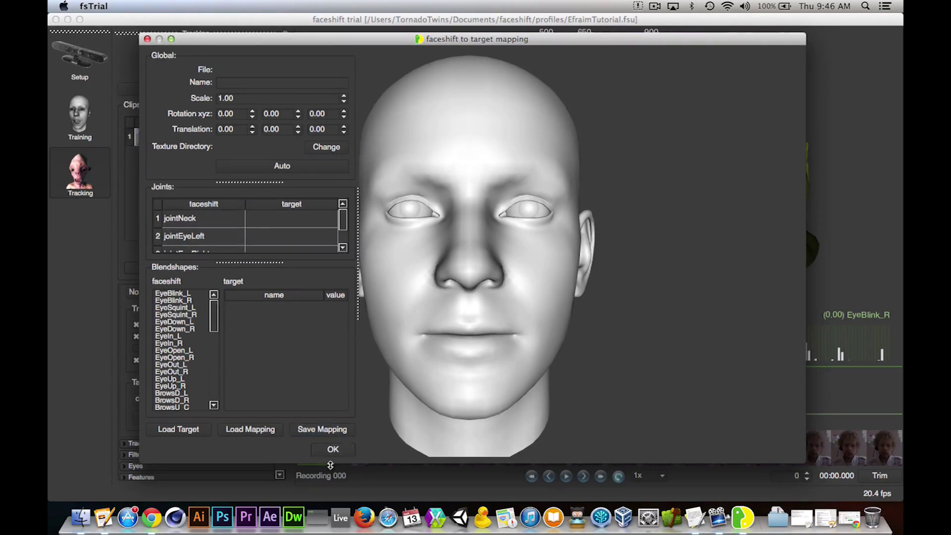
left_click(147, 40)
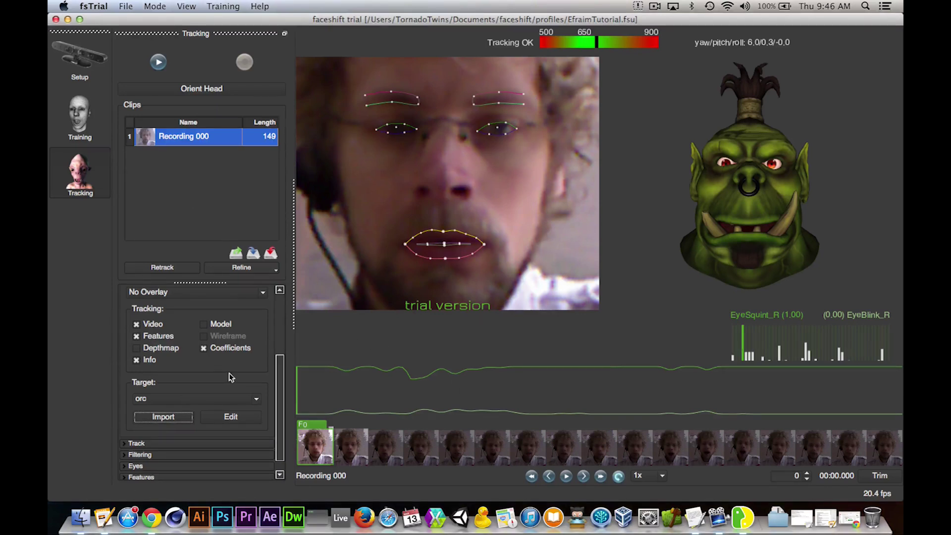
Step: Export Recording 000 as binary TutorialTestOrc.fsb plus the TutorialTestOrc.wav audio file
right_click(183, 141)
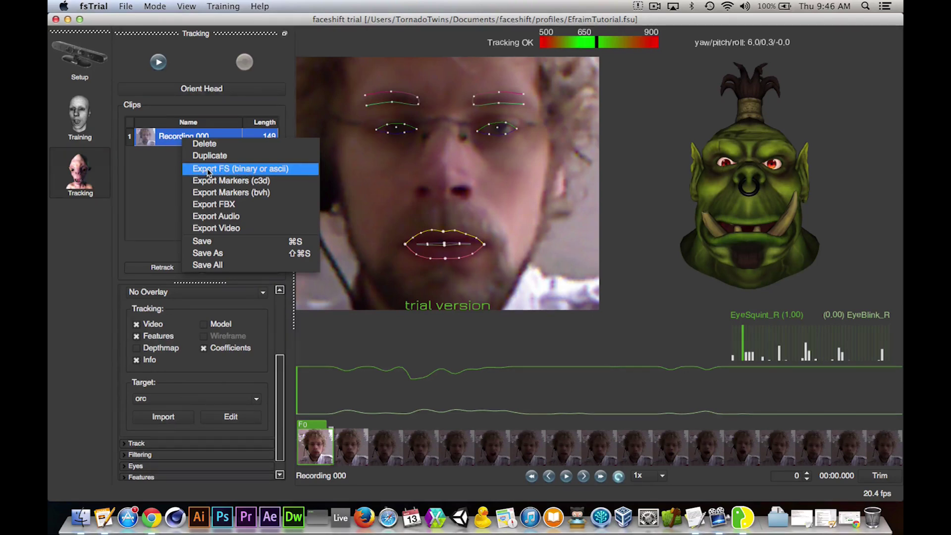
left_click(249, 172)
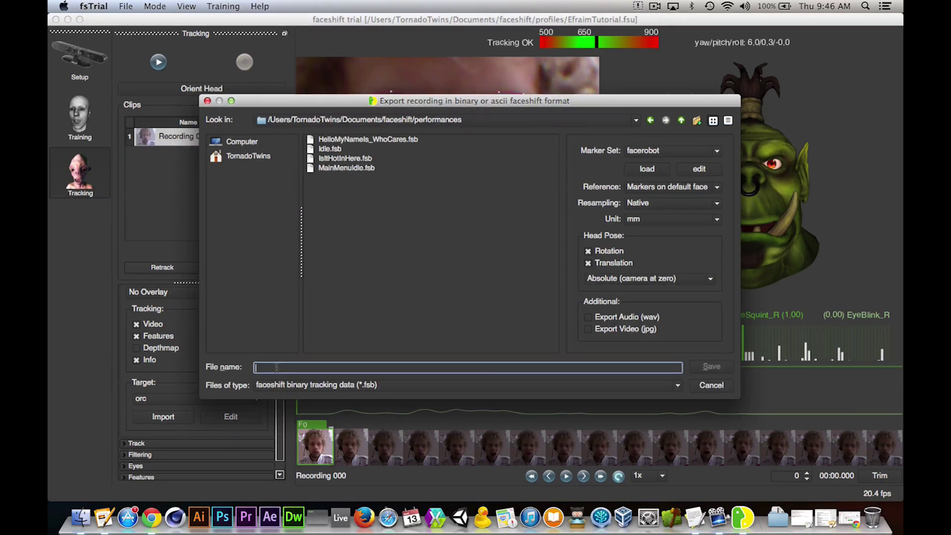
type("TutorialTest")
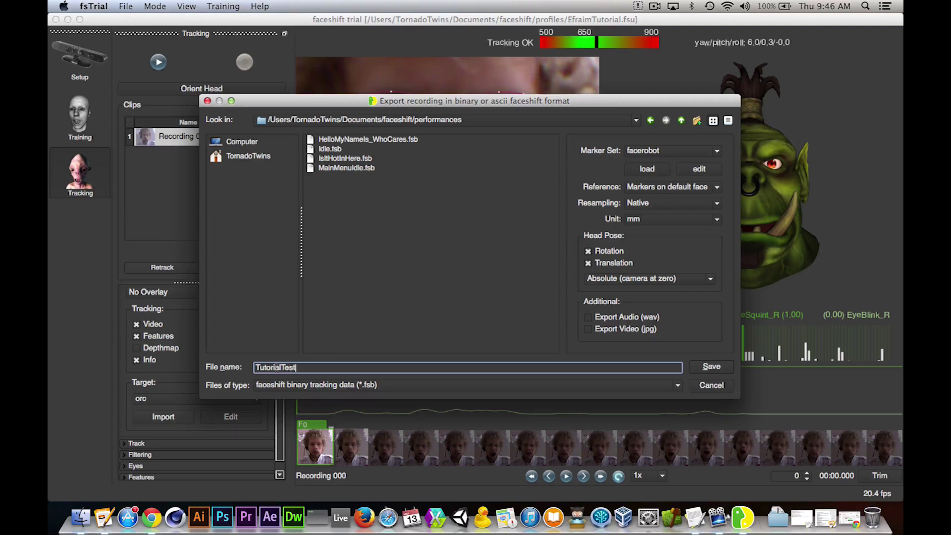
type("0")
left_click(379, 385)
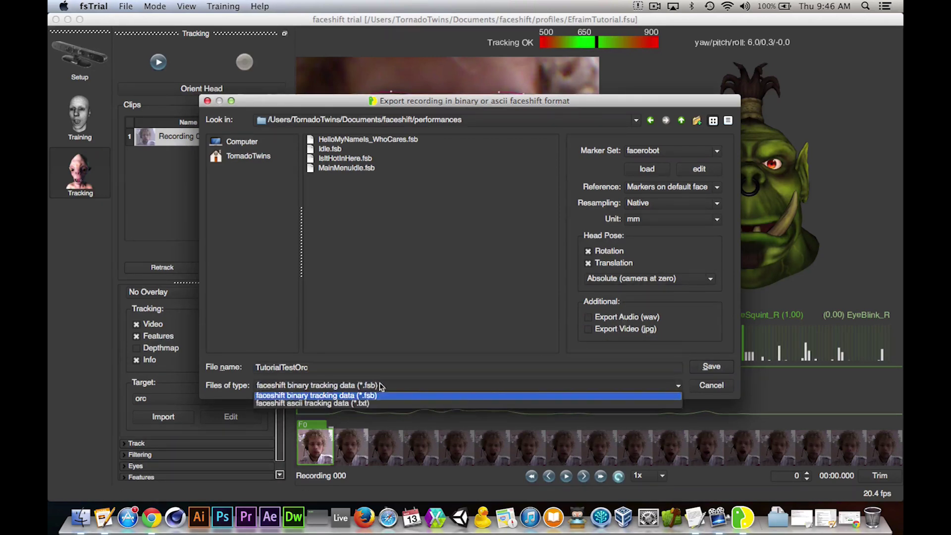
left_click(317, 395)
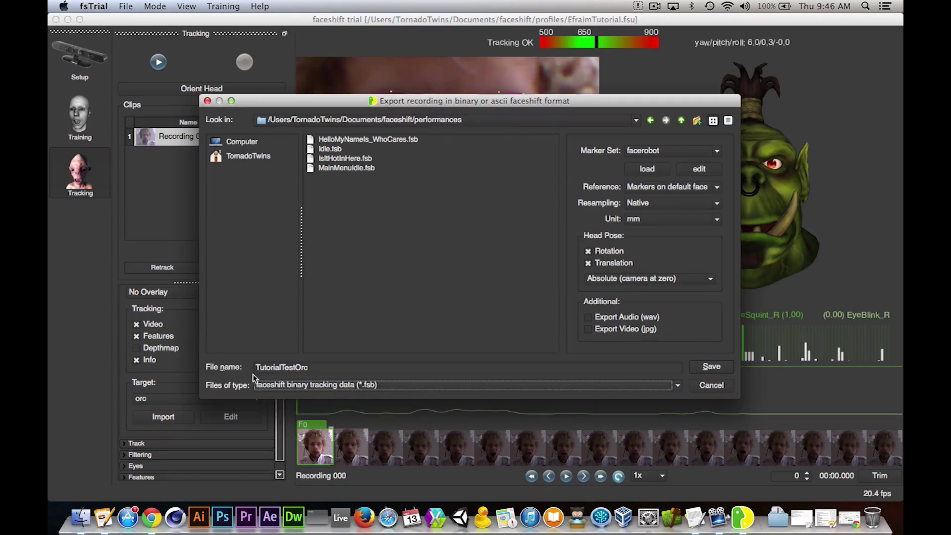
left_click(589, 317)
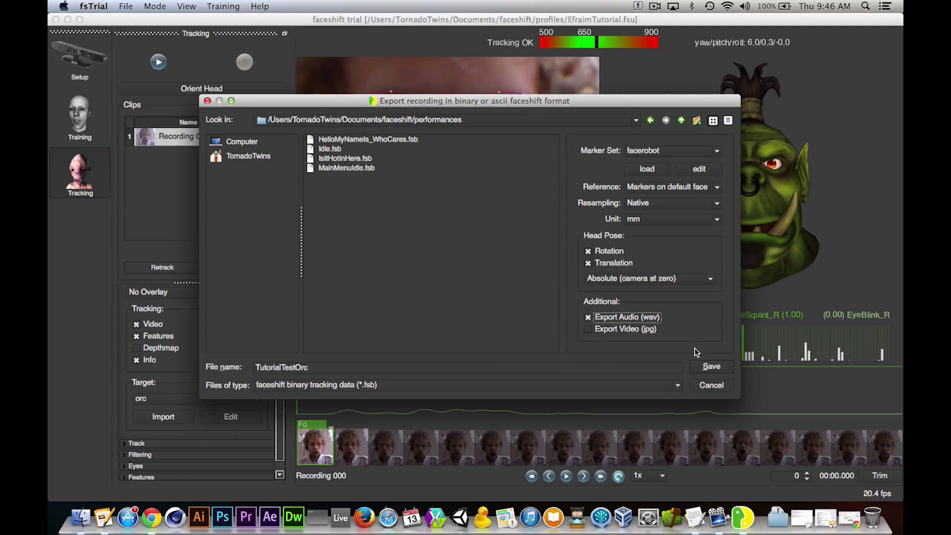
left_click(711, 366)
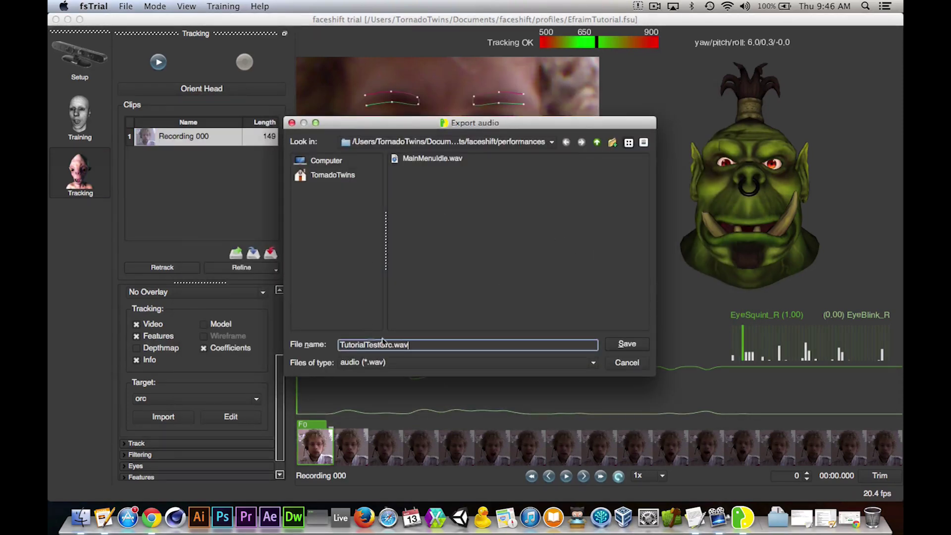
left_click(627, 343)
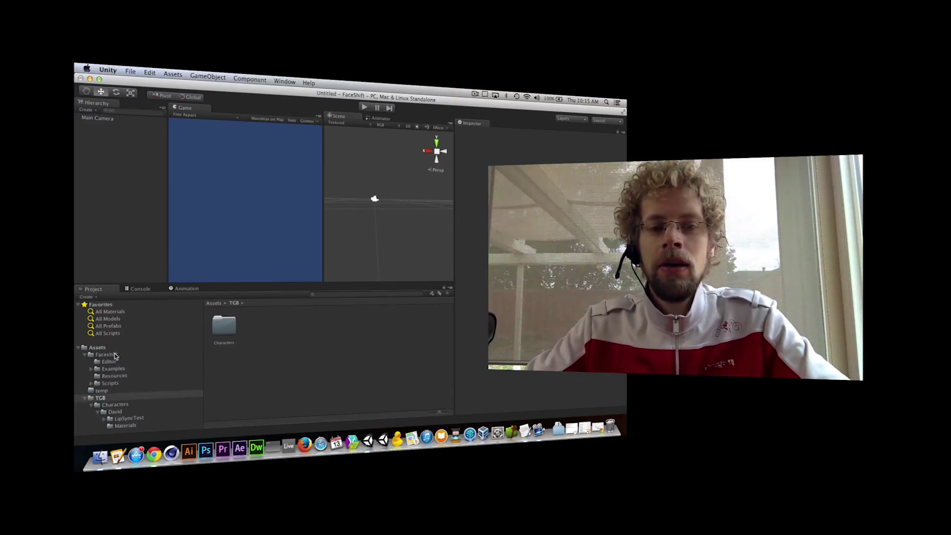
Step: Open the Assets Faceshift folder to list its Editor, Examples, Resources and Scripts contents
left_click(113, 355)
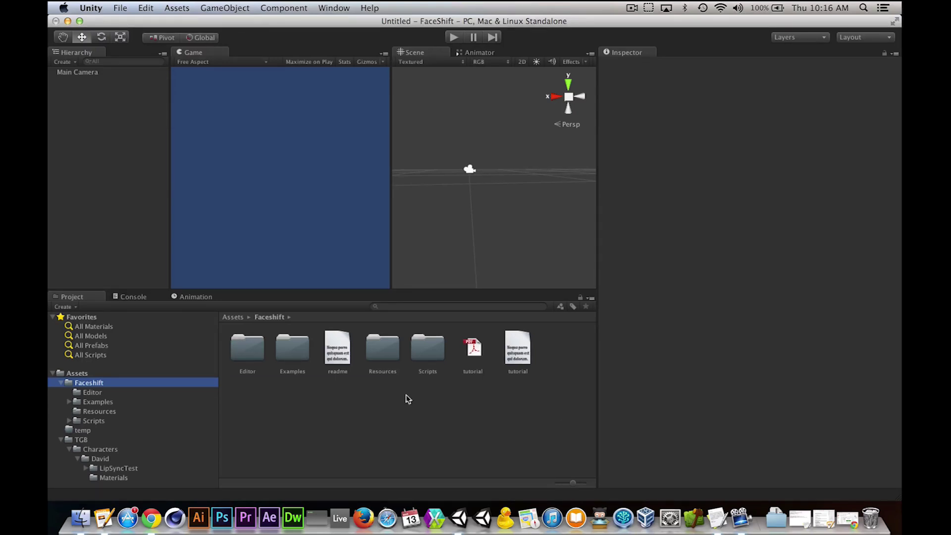
Step: Drag the DavidFaceShift model from David > LipSyncTest into the scene
left_click(106, 460)
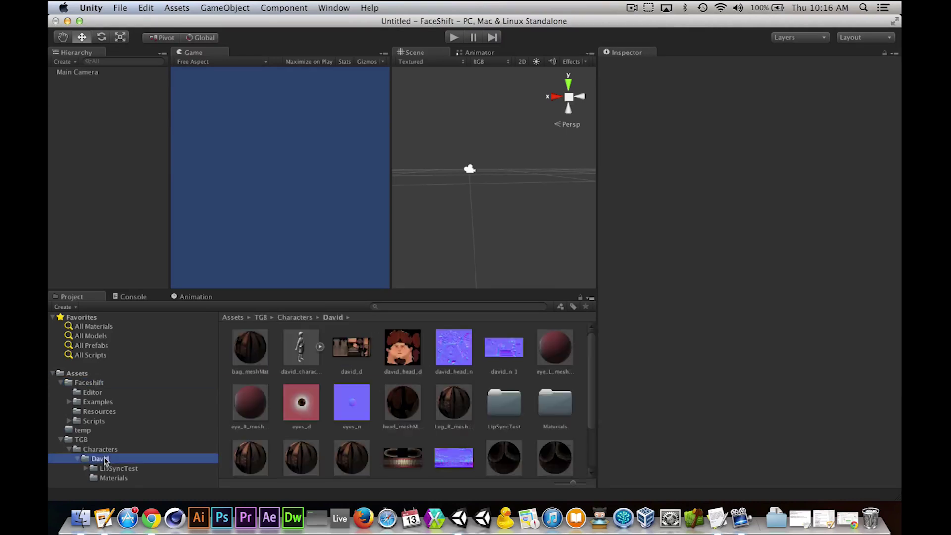
left_click(125, 467)
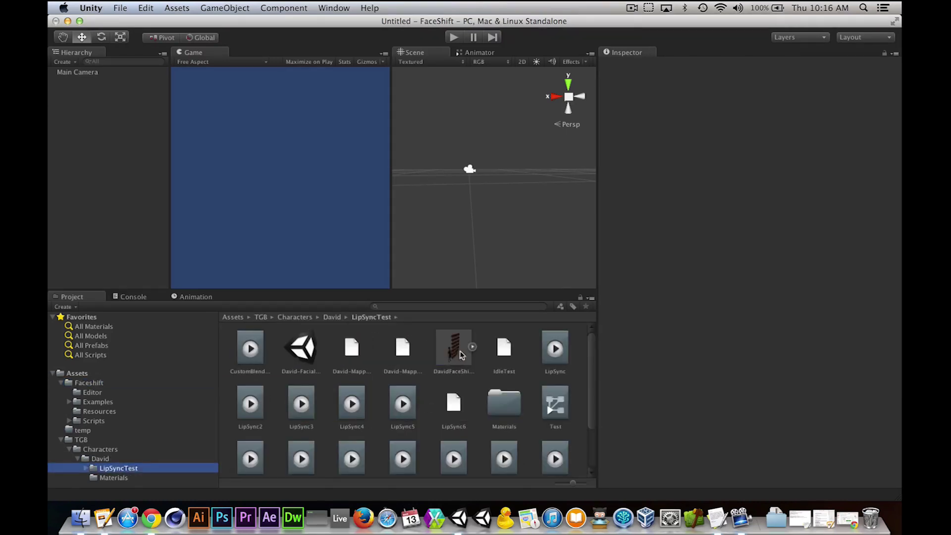
left_click_drag(454, 353, 94, 142)
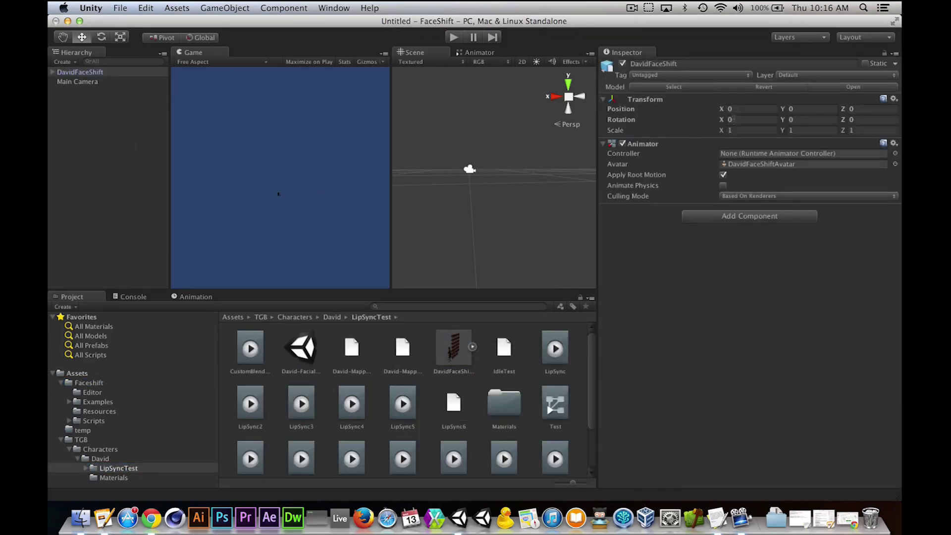
Step: Set the character's Transform scale to 10 on X, Y and Z
left_click(743, 129)
type("10")
key("Tab")
type("10")
key("Tab")
type("10")
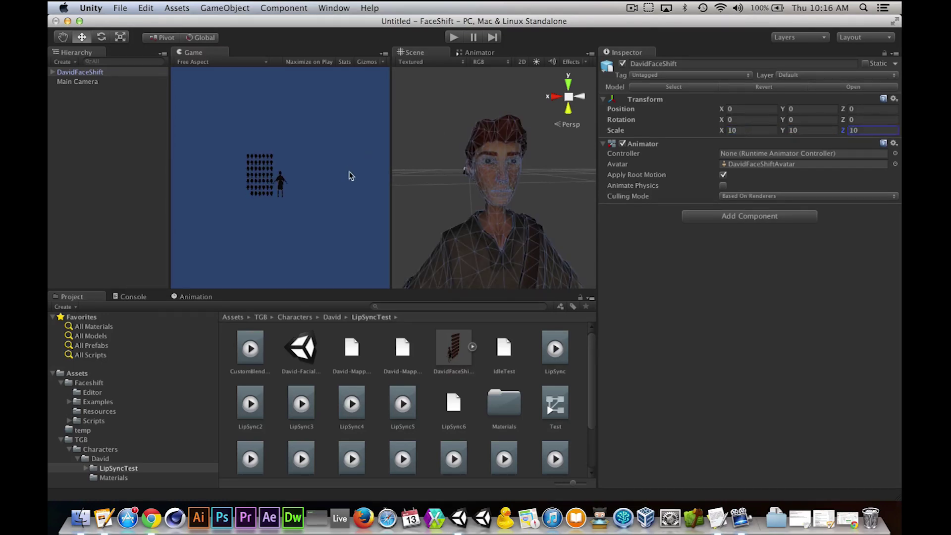
Step: Orbit and pan the scene to inspect the scaled character, then reselect DavidFaceShift
left_click(440, 193)
scroll(470, 191, "down", 10)
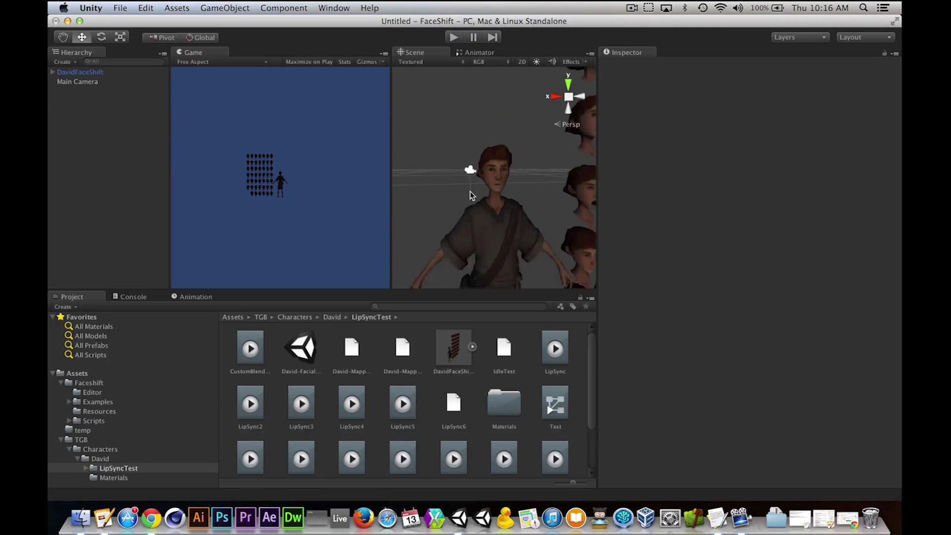
left_click_drag(529, 197, 594, 196, "alt")
left_click_drag(661, 192, 513, 174, "alt")
scroll(513, 174, "up", 5)
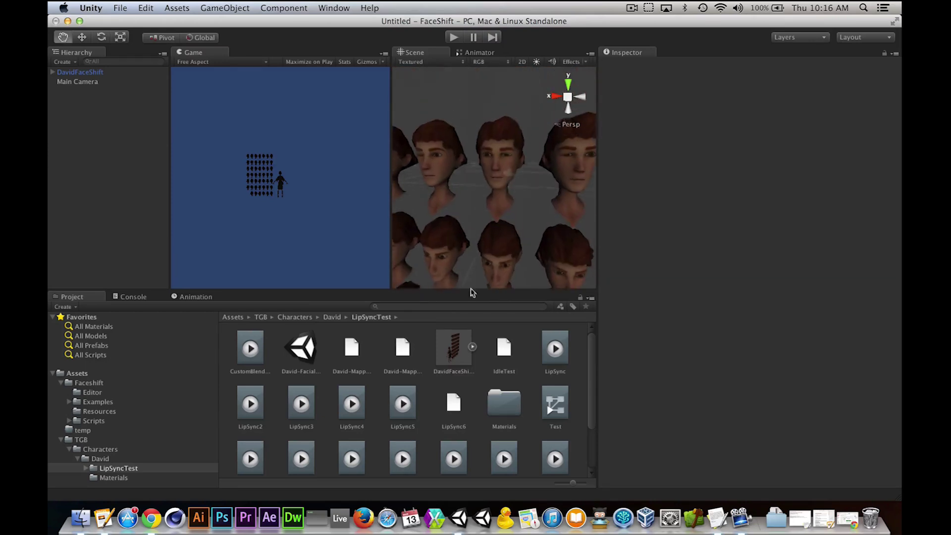
left_click_drag(434, 223, 518, 210)
scroll(525, 164, "up", 3)
left_click(79, 73)
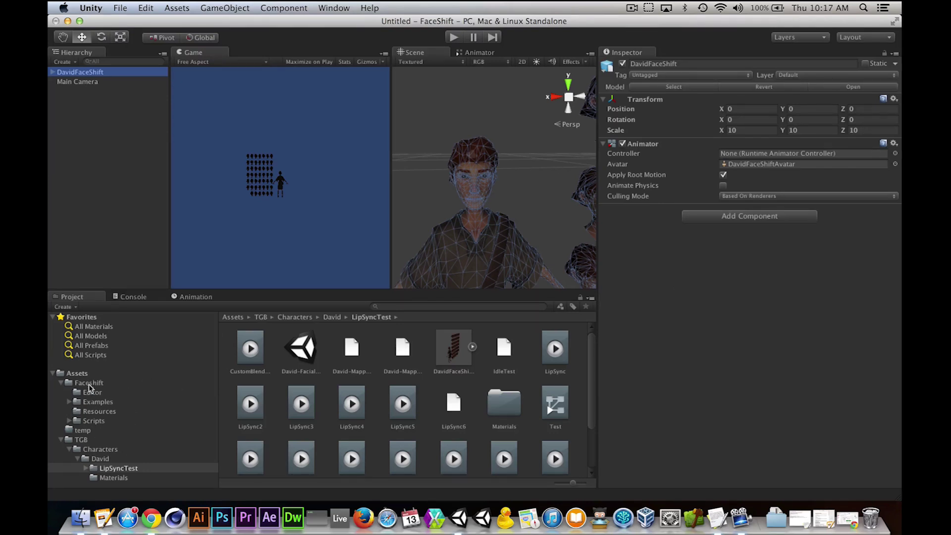
Step: Attach the Faceshift script and load Documents/faceshift/performances/TutorialTestOrc.fsb (149 frames) into it
left_click(90, 421)
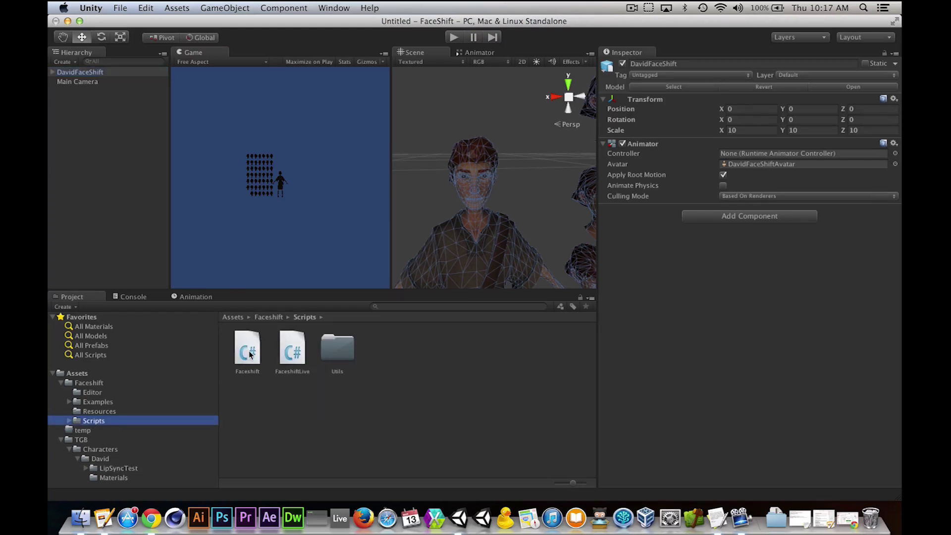
left_click_drag(251, 353, 713, 302)
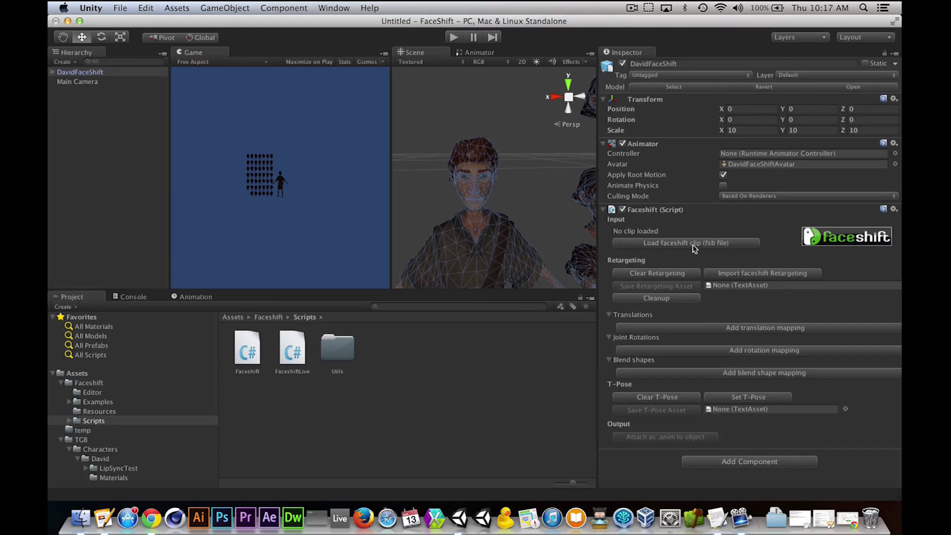
left_click(713, 248)
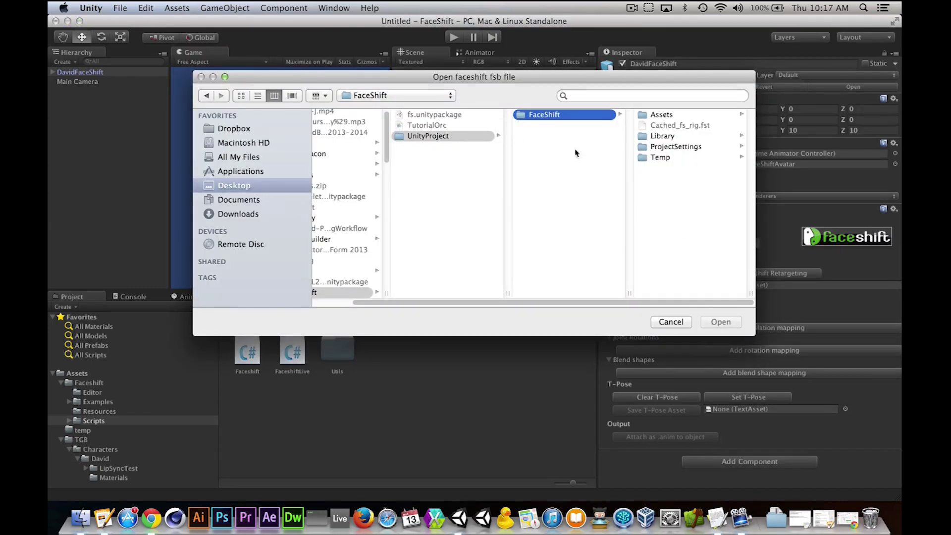
left_click(402, 97)
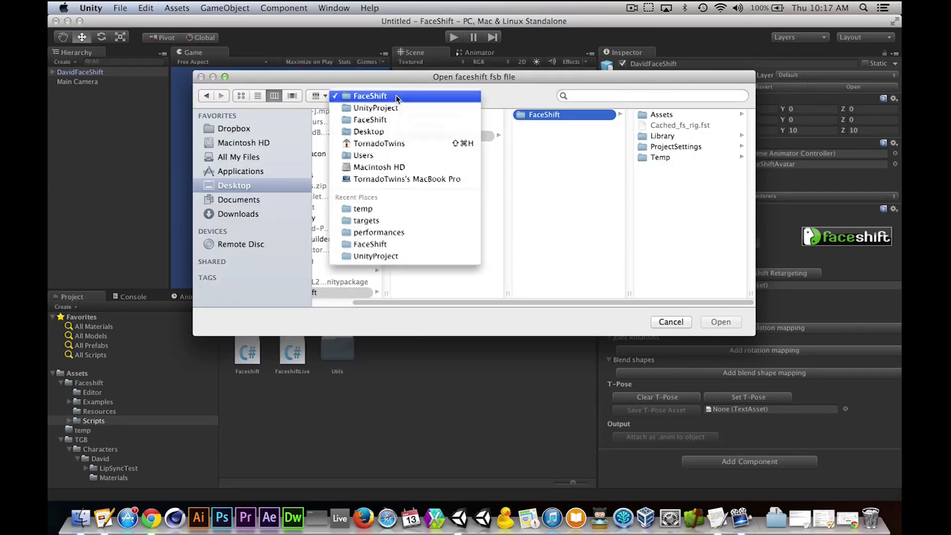
left_click(396, 92)
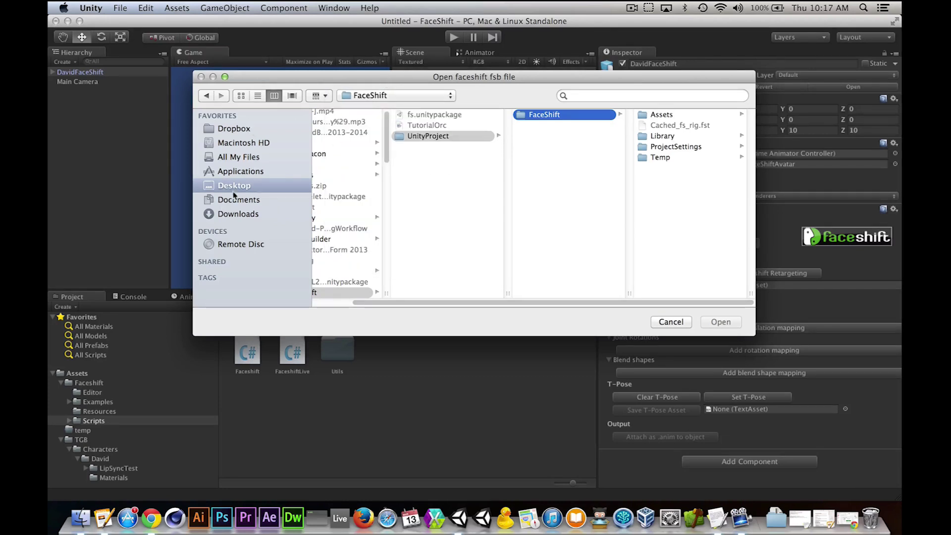
left_click(237, 201)
left_click(348, 158)
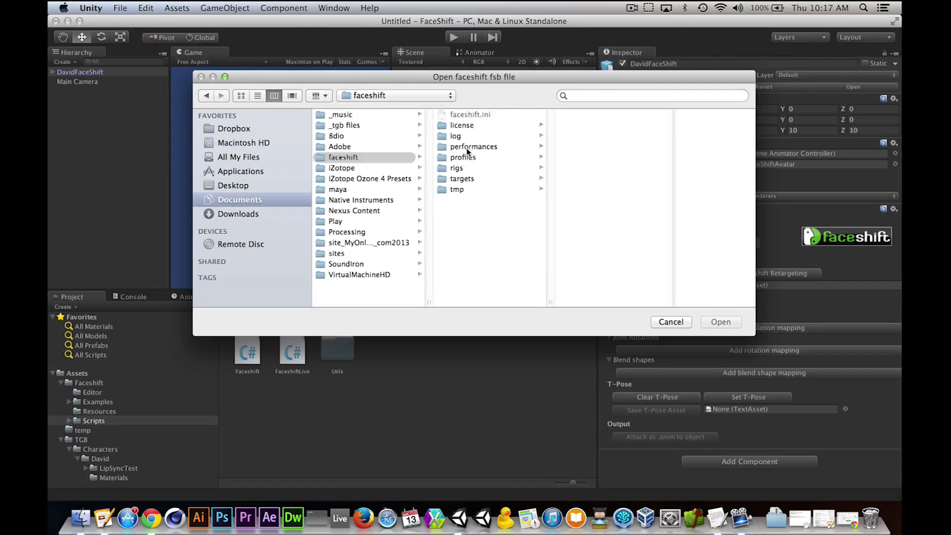
left_click(473, 147)
left_click(583, 200)
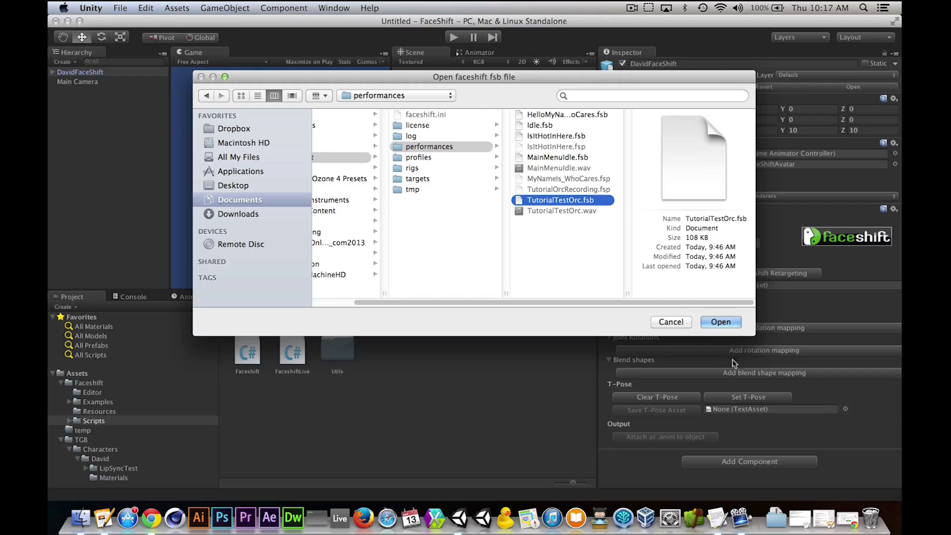
left_click(721, 322)
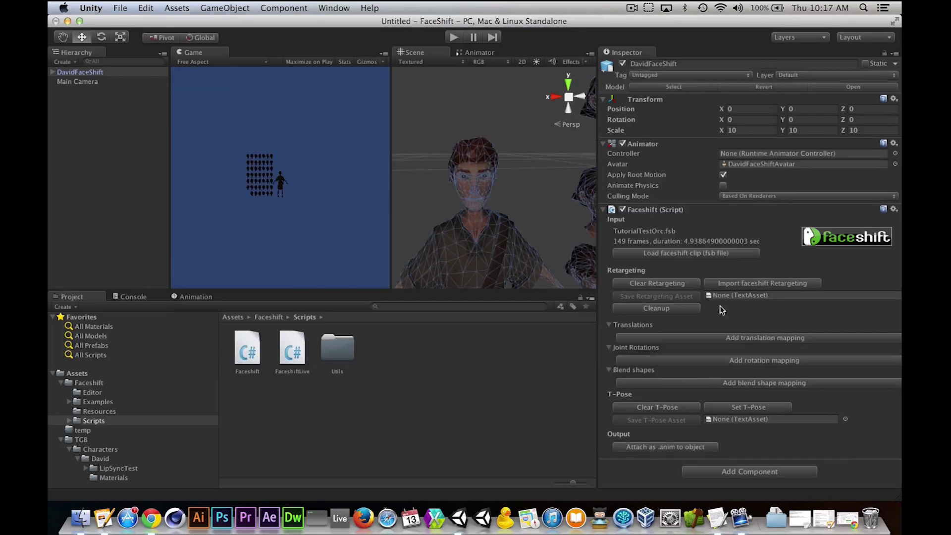
Step: Add three mapping rows for EyeBlink_L, EyeBlink_R and EyeSquint_L, each at weight 100
left_click(718, 383)
scroll(715, 376, "down", 2)
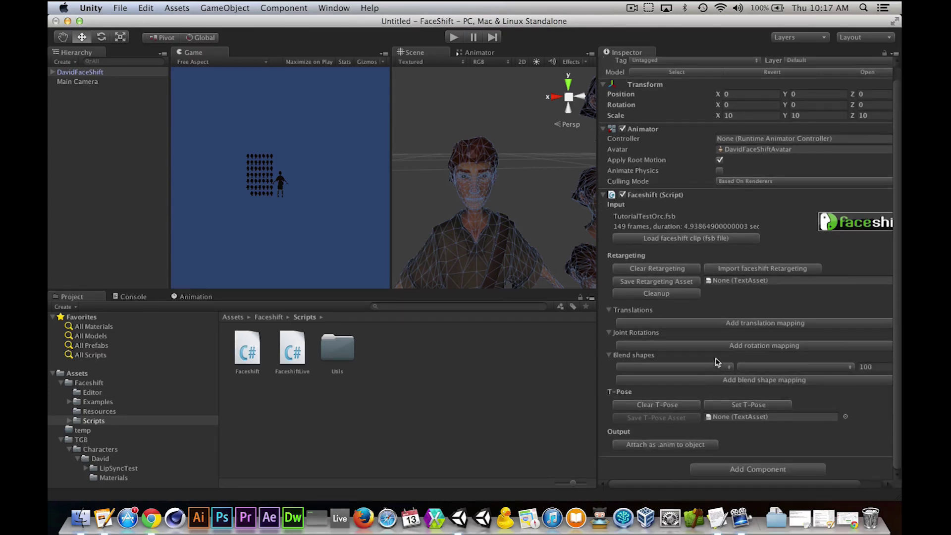
left_click(705, 371)
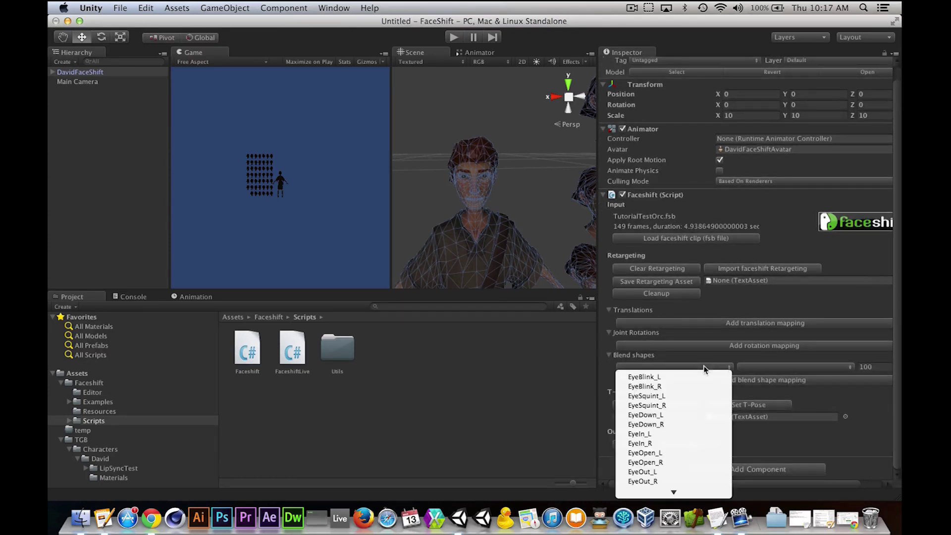
left_click(645, 377)
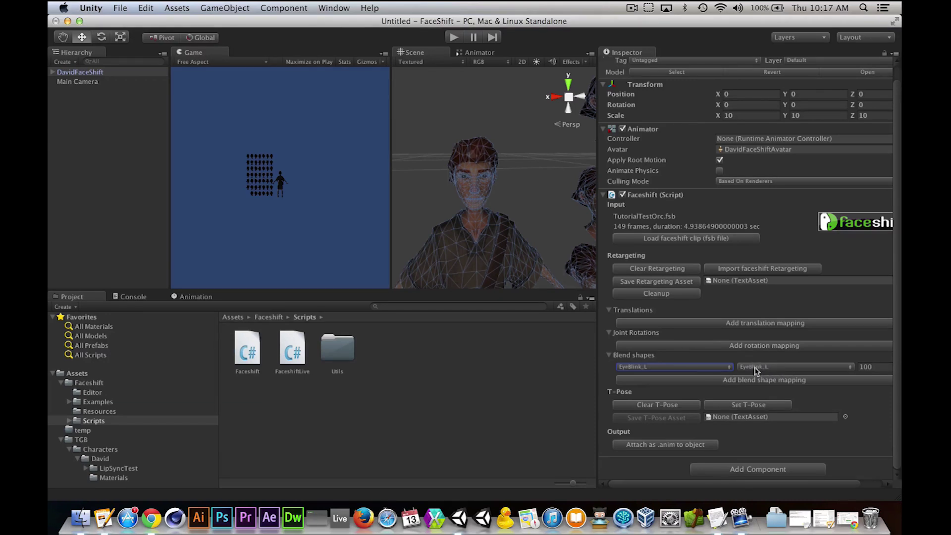
left_click(714, 390)
left_click(703, 379)
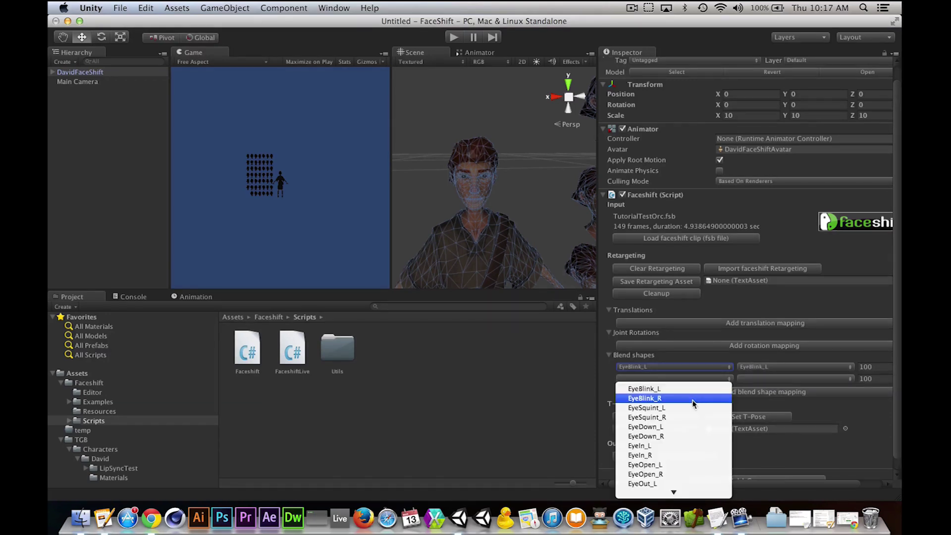
left_click(691, 395)
left_click(804, 391)
left_click(709, 390)
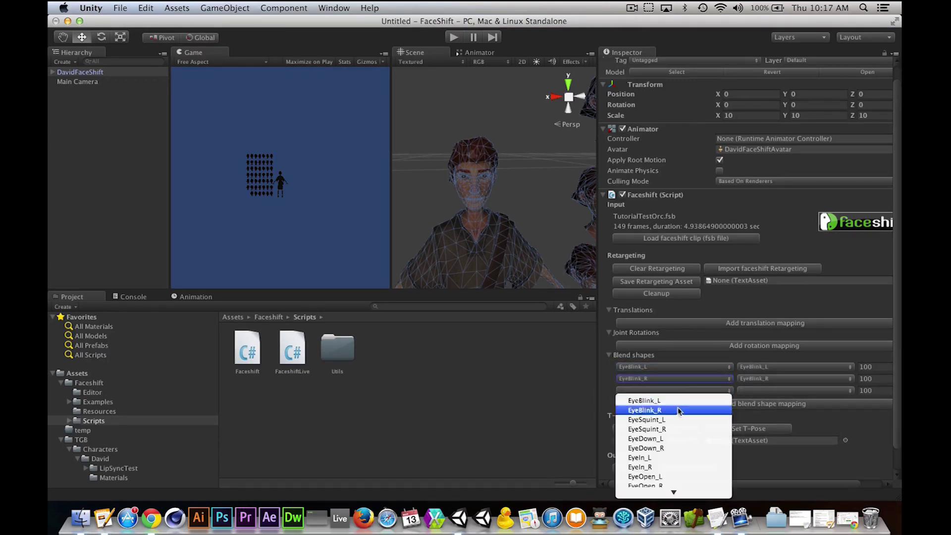
left_click(679, 428)
left_click(682, 391)
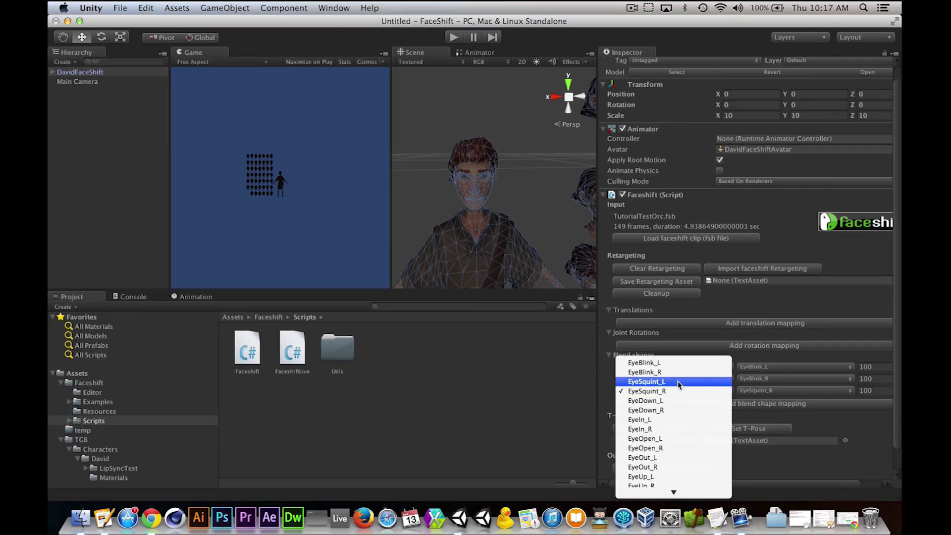
left_click(682, 390)
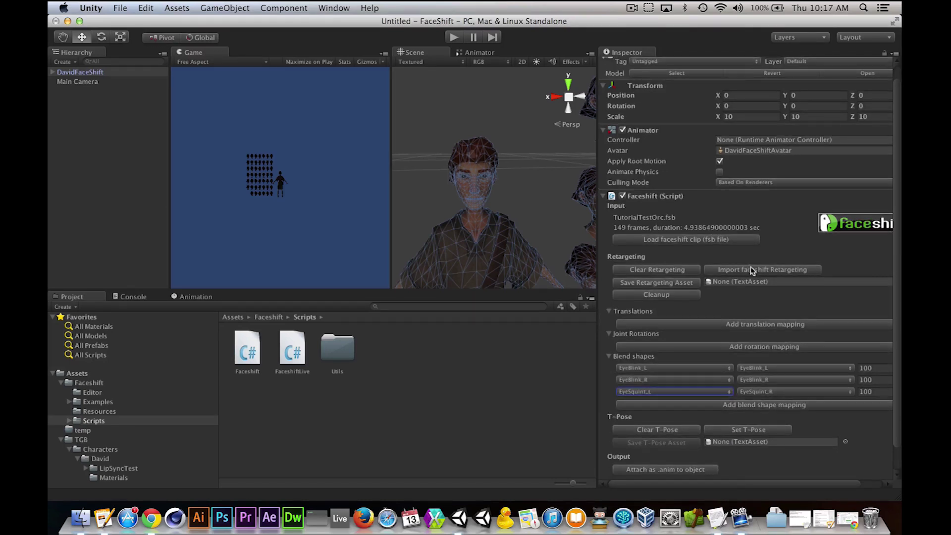
scroll(710, 279, "up", 1)
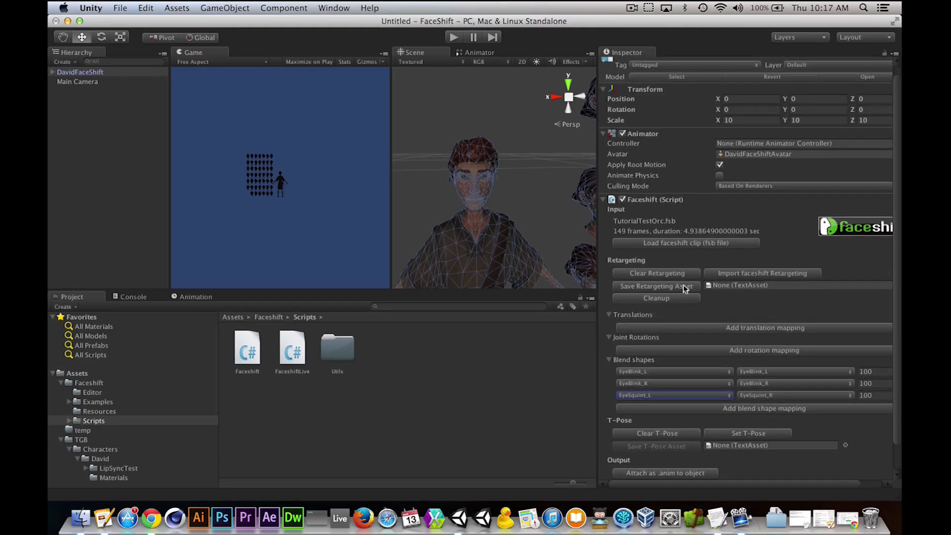
Step: Import the retargeting file Documents/faceshift/targets/David-Mapping-[Unity].fst
left_click(780, 275)
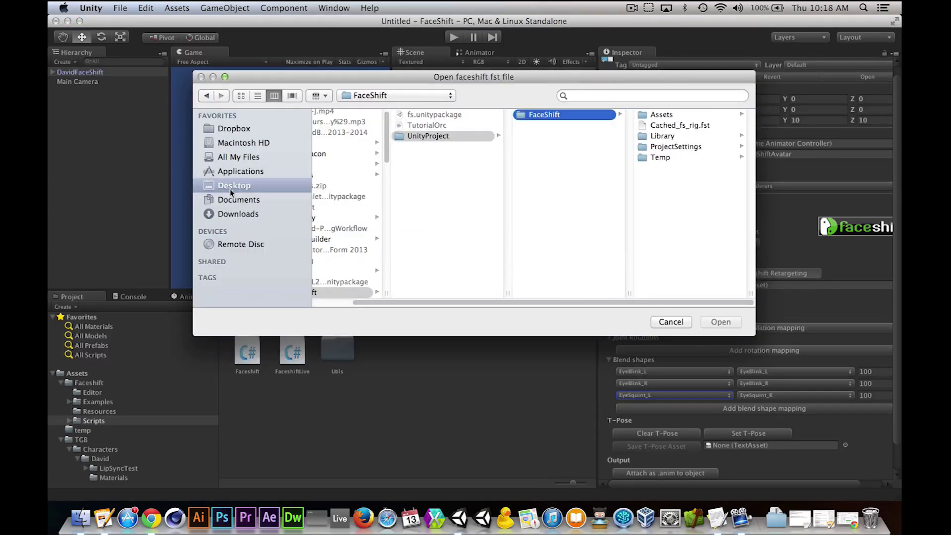
left_click(232, 201)
left_click(336, 156)
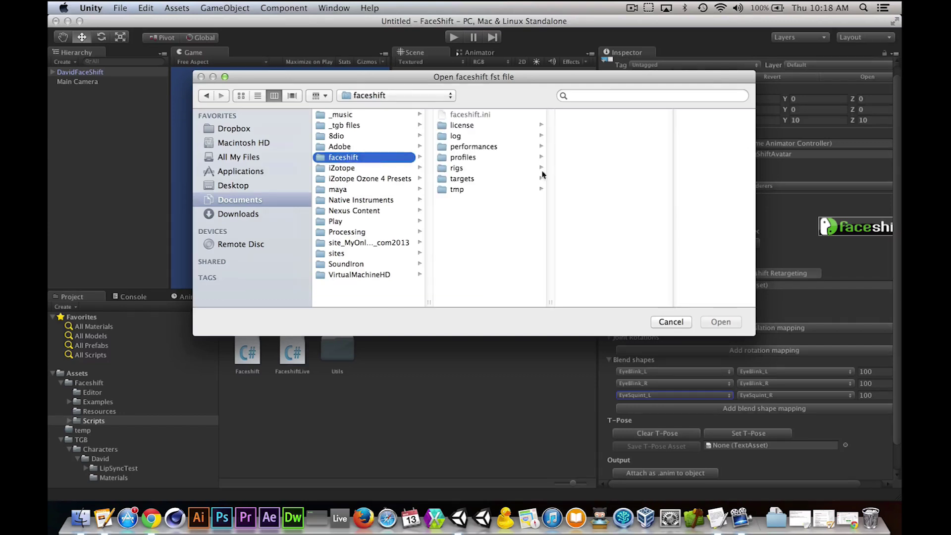
left_click(464, 177)
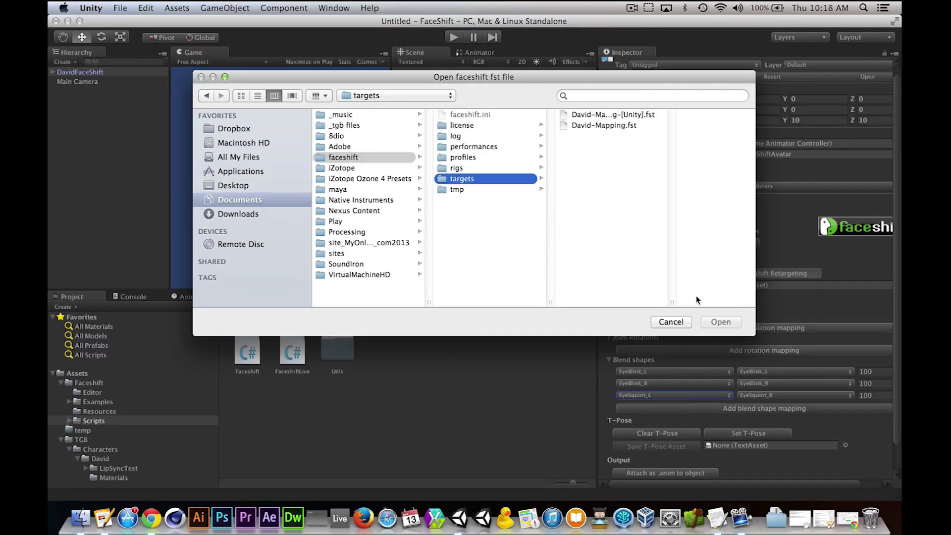
left_click_drag(672, 303, 716, 303)
left_click(609, 115)
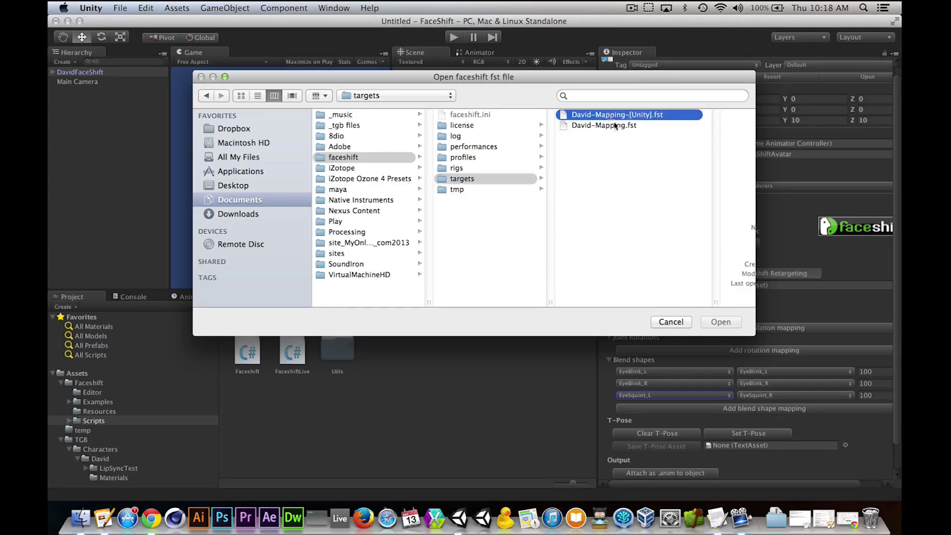
key("Return")
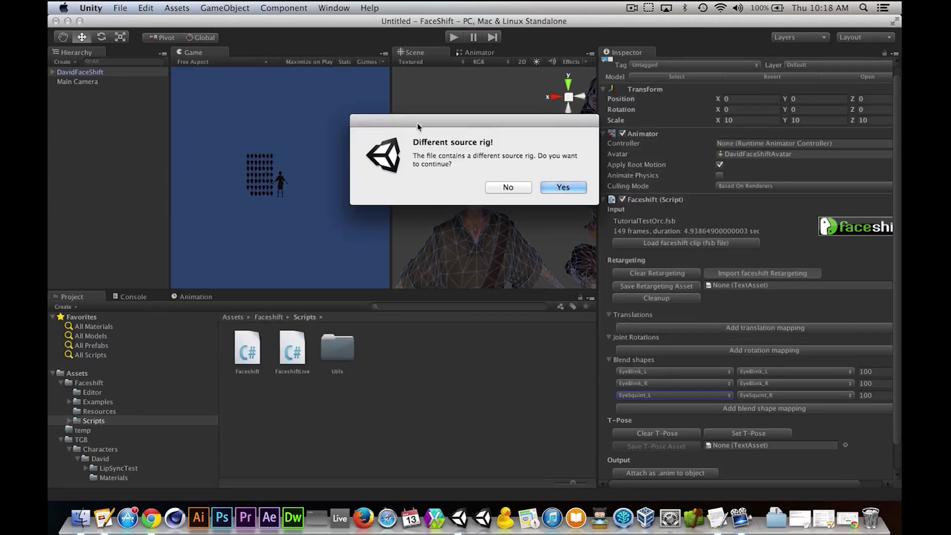
Step: Move the Different source rig warning away from the character view
left_click_drag(418, 127, 464, 142)
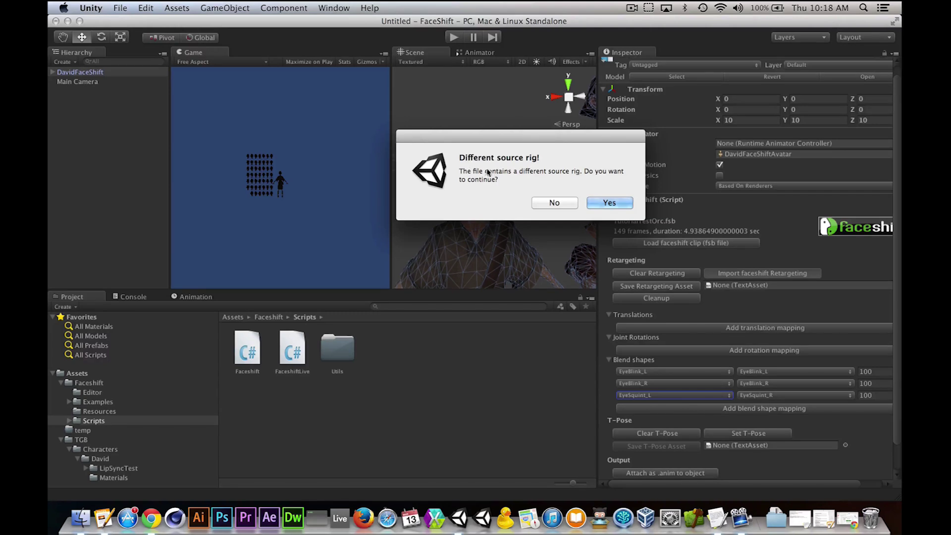
left_click_drag(534, 132, 488, 217)
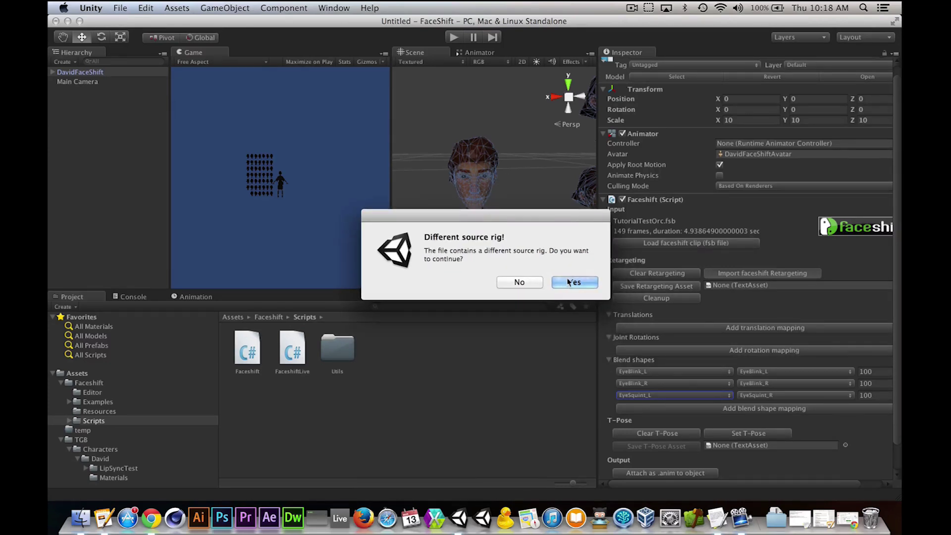
left_click_drag(463, 213, 266, 156)
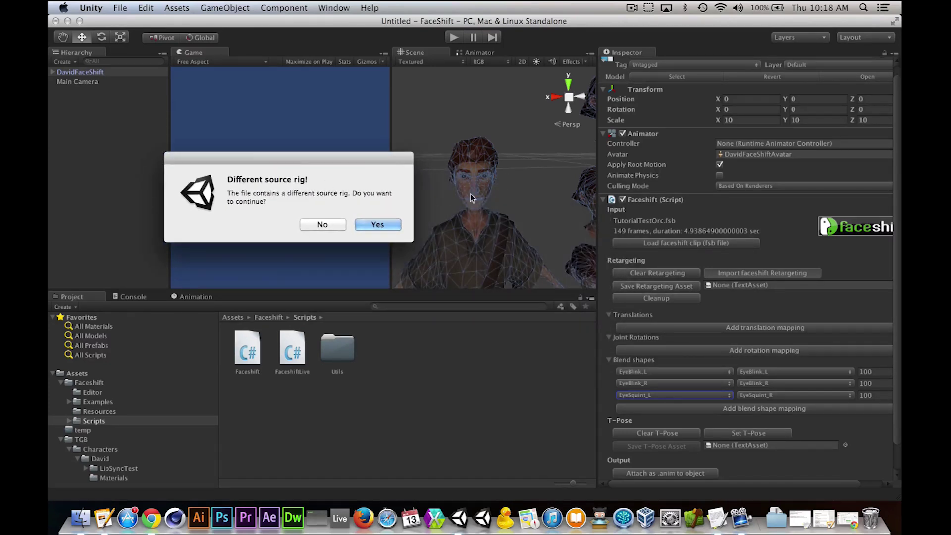
left_click_drag(358, 161, 358, 152)
Step: Accept the different-rig mapping and set BrowsD_R to 90, BrowsU_C and BrowsU_L to 50
left_click(382, 218)
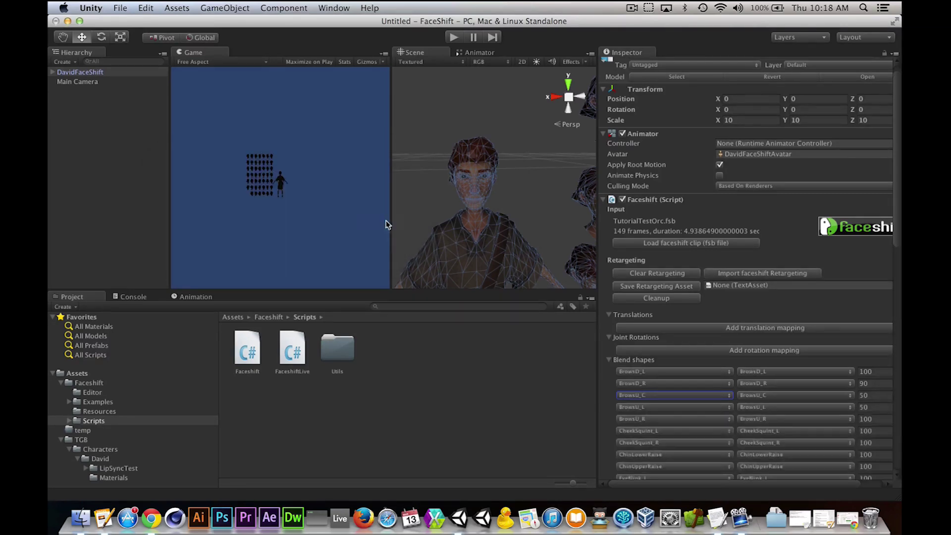
scroll(784, 206, "down", 5)
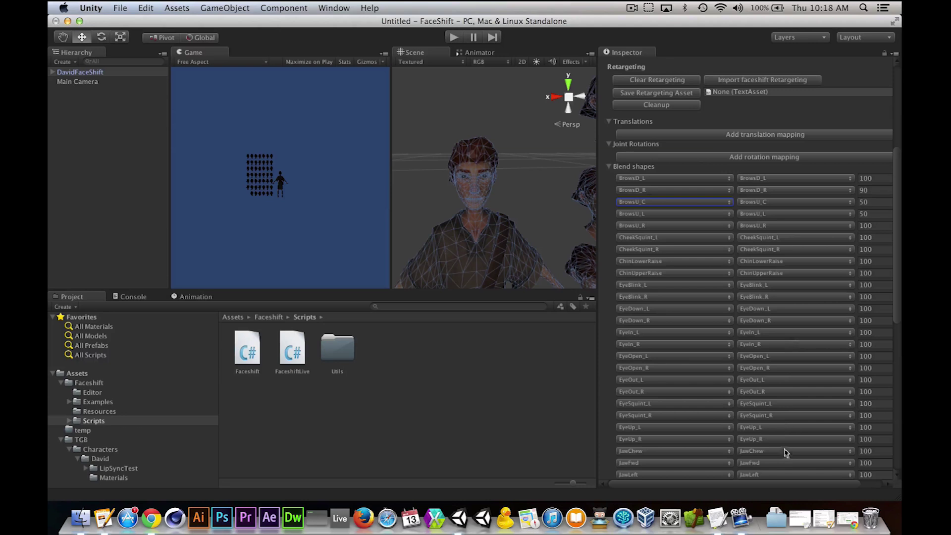
left_click(878, 202)
left_click_drag(896, 218, 898, 363)
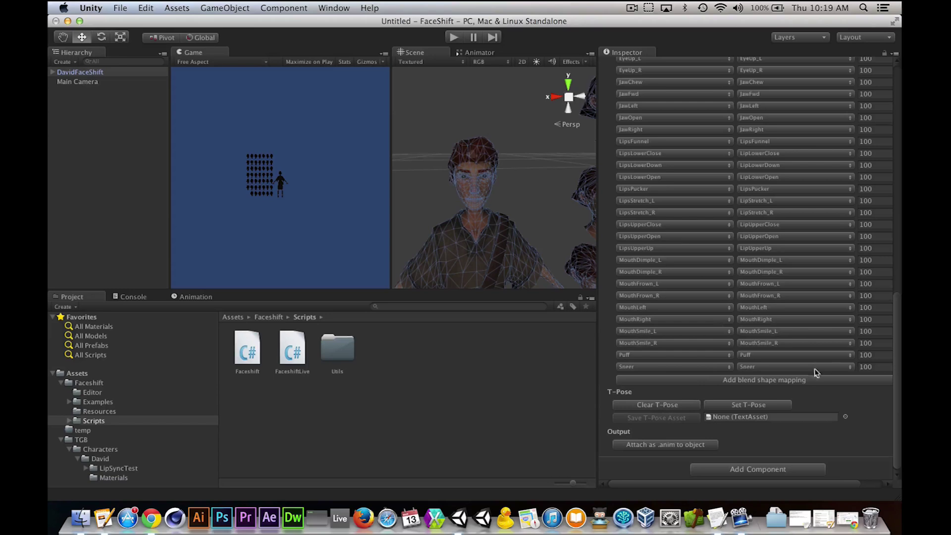
left_click_drag(898, 357, 895, 135)
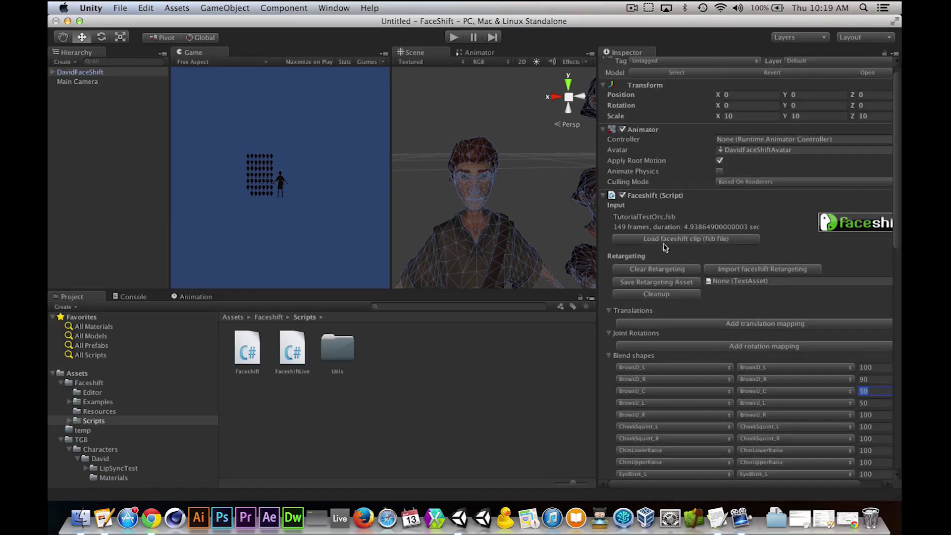
scroll(887, 199, "down", 15)
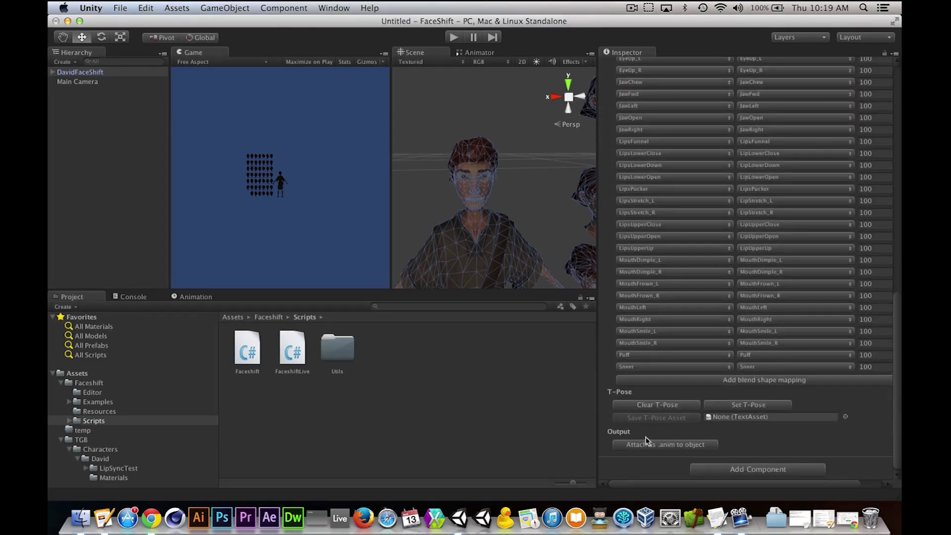
Step: Save the retargeted clip as OrcAnimation in the temp folder, attached to DavidFaceShift
left_click(664, 446)
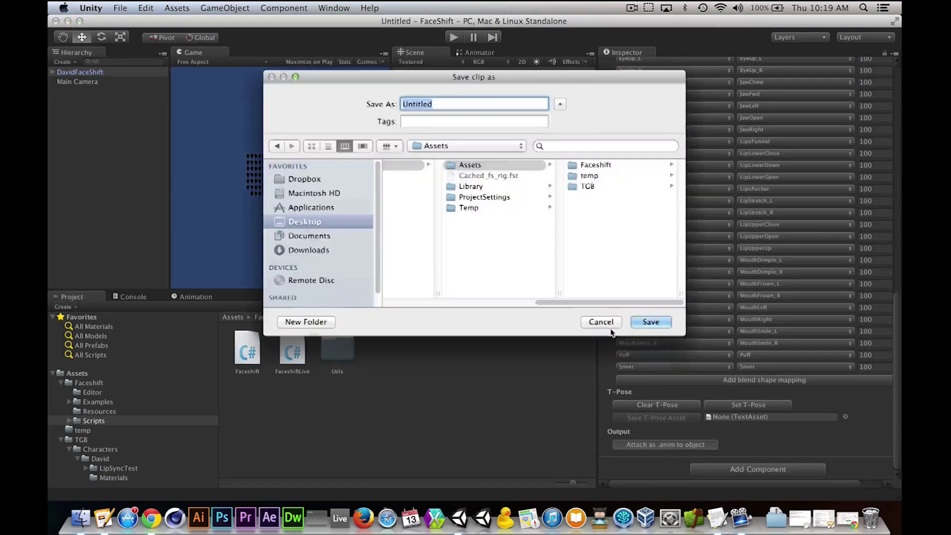
left_click(590, 175)
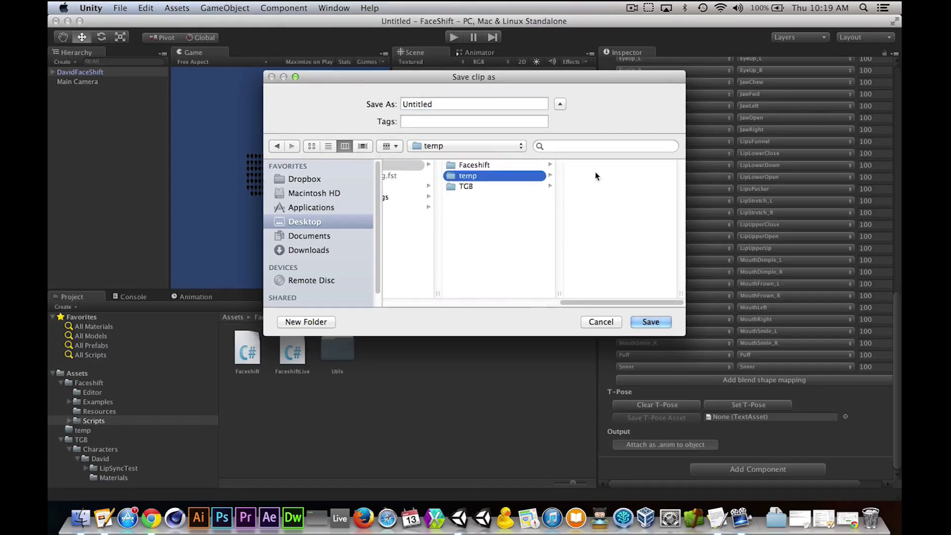
double_click(446, 102)
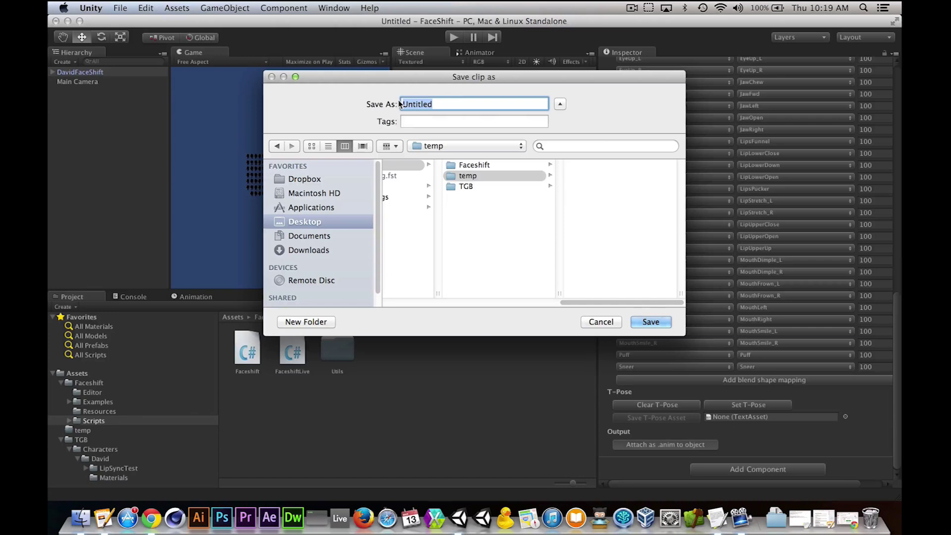
type("OrcAnimation")
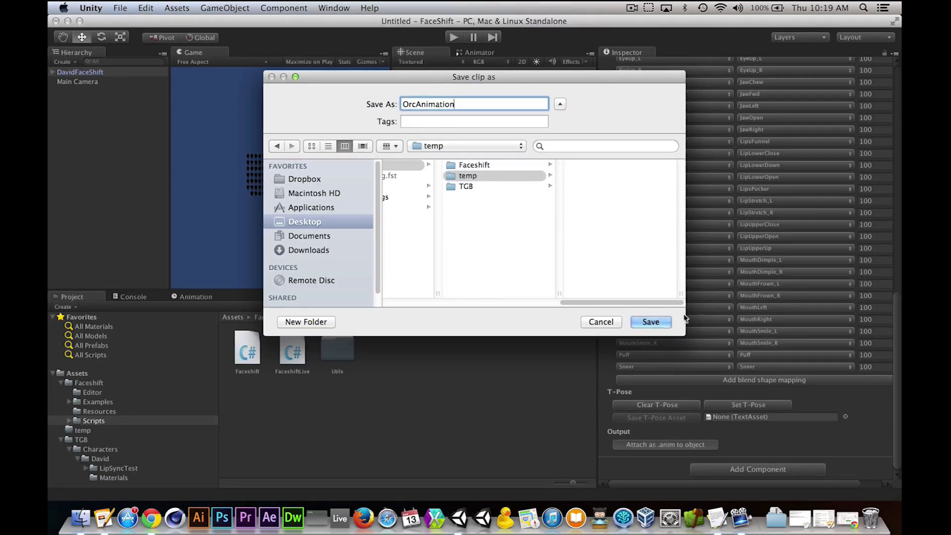
left_click(650, 323)
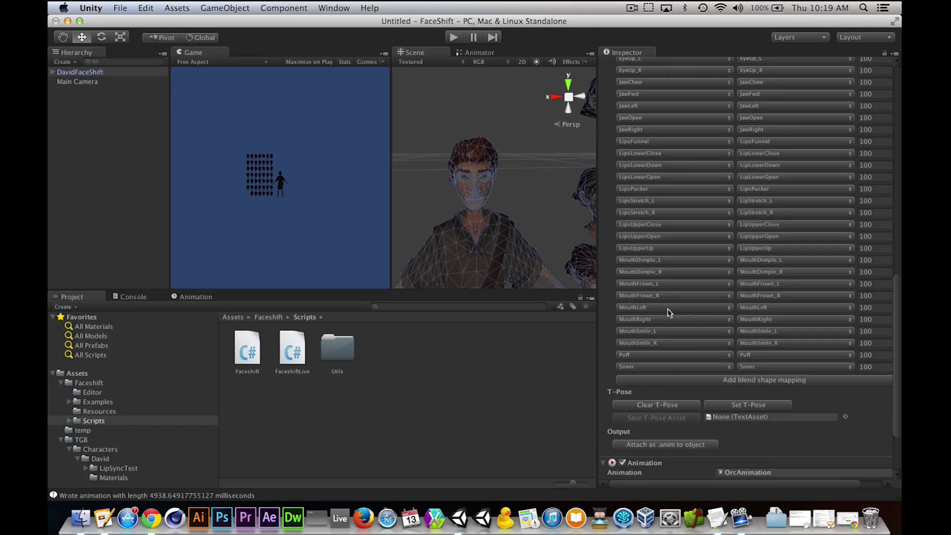
Step: Collapse the Faceshift script settings in the Inspector
scroll(719, 299, "up", 5)
scroll(719, 300, "up", 5)
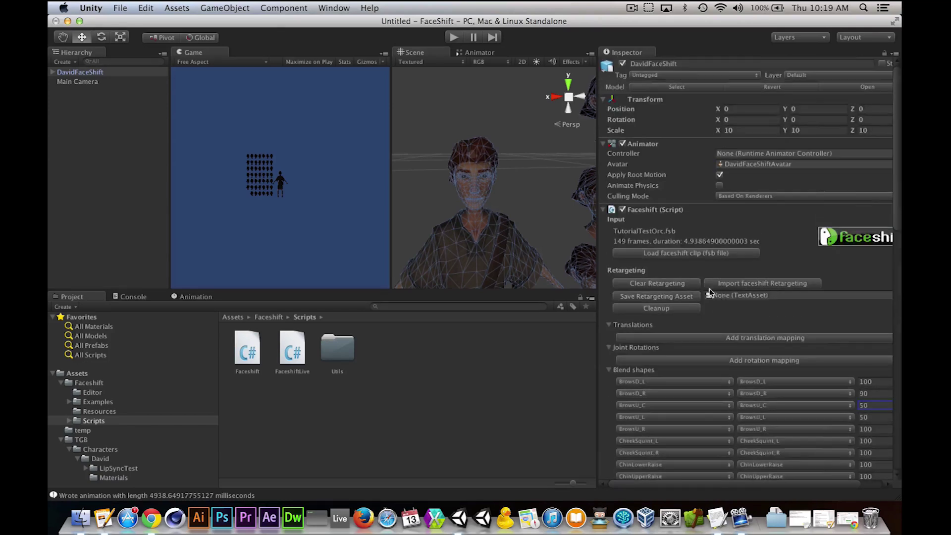
left_click(602, 209)
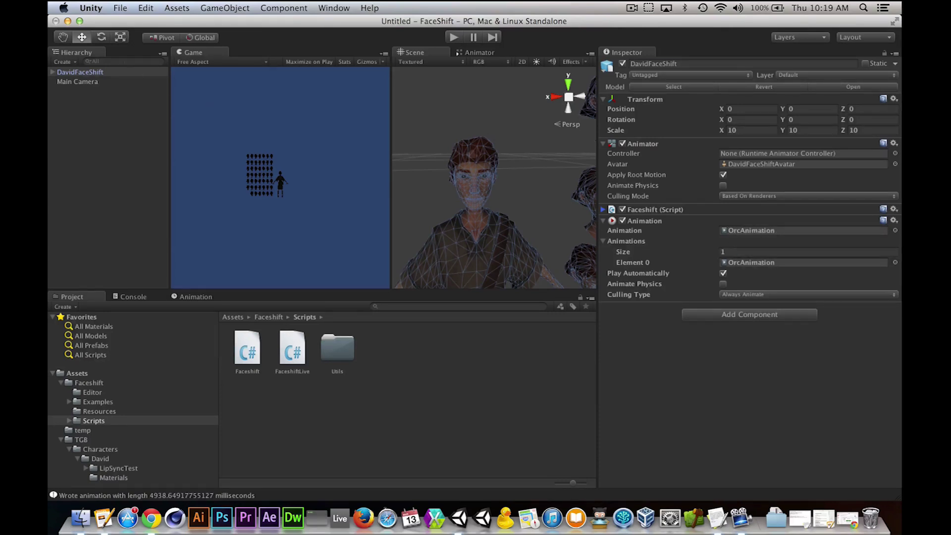
Step: Show the Animation timeline in the bottom panel and select DavidFaceShift
left_click(189, 299)
left_click(89, 320)
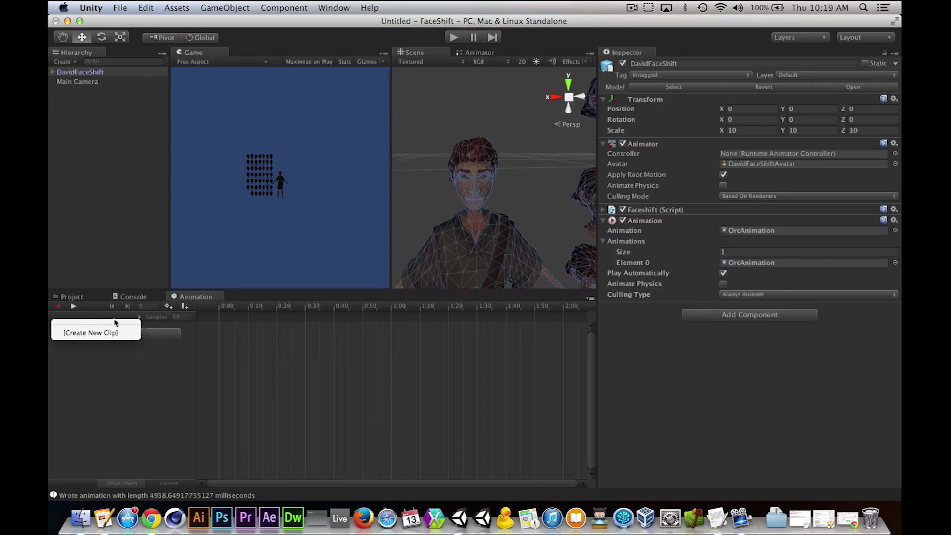
left_click(97, 108)
left_click(67, 72)
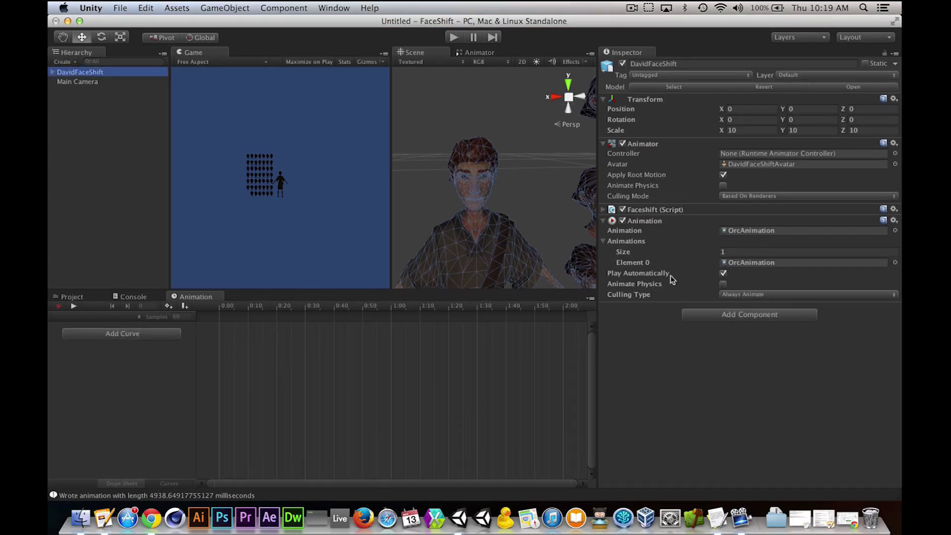
Step: Enlarge the Scene and Game views, then start Play mode to preview the animation
scroll(531, 212, "up", 5)
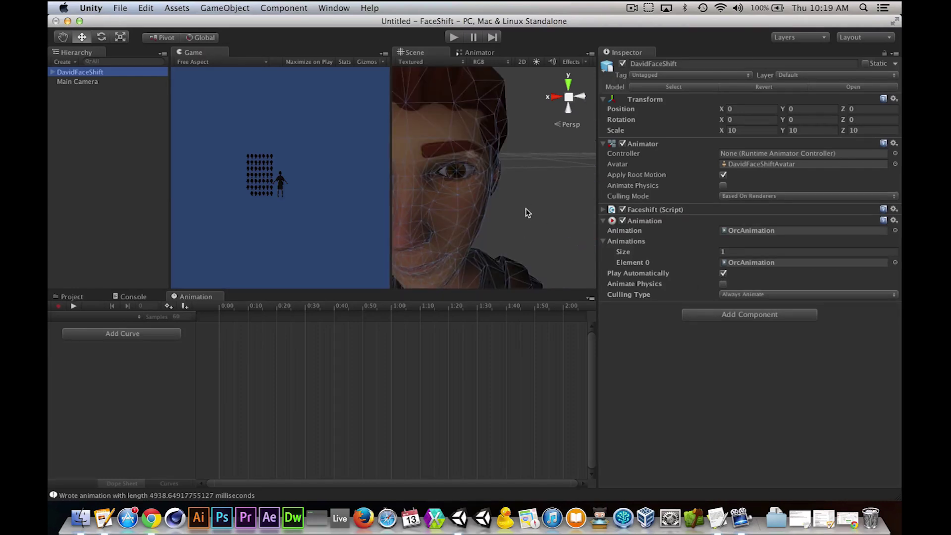
scroll(525, 210, "down", 5)
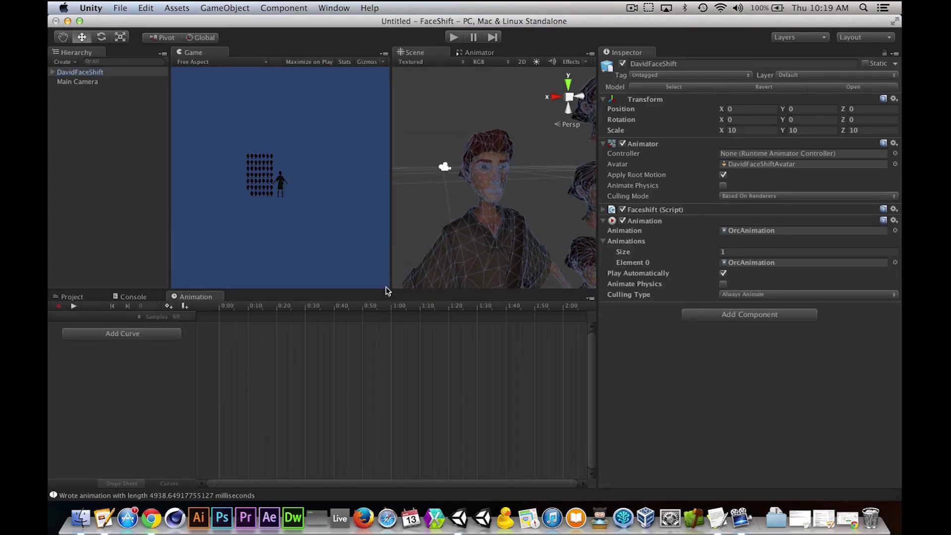
left_click_drag(389, 290, 326, 284)
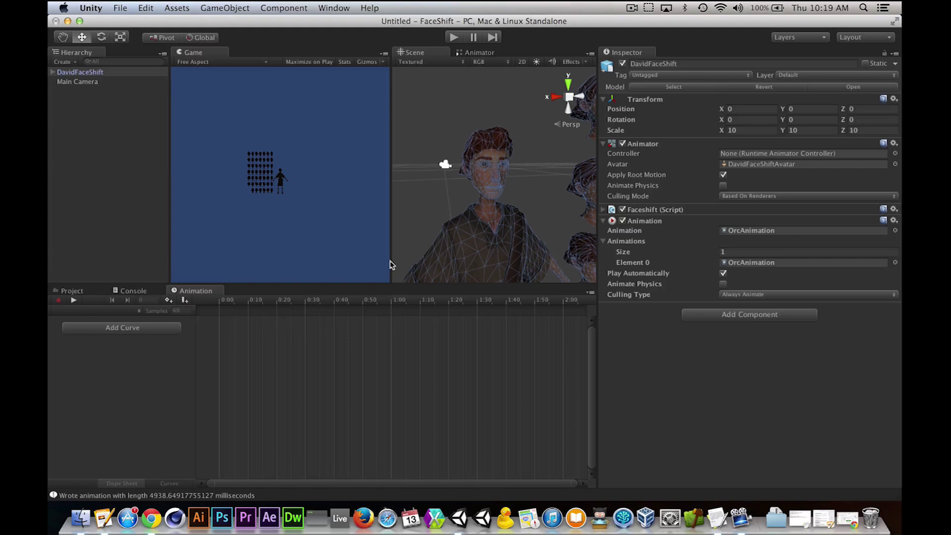
left_click_drag(391, 263, 275, 267)
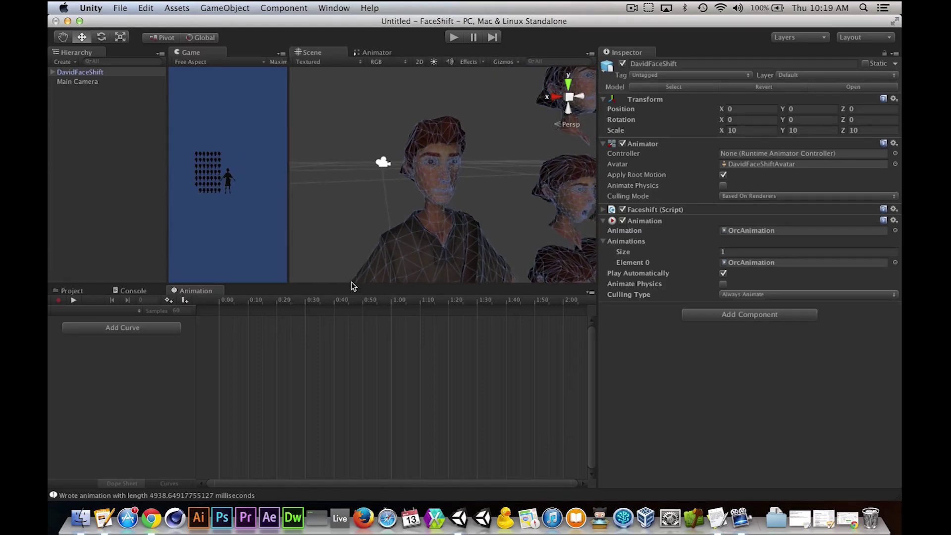
left_click_drag(352, 286, 367, 394)
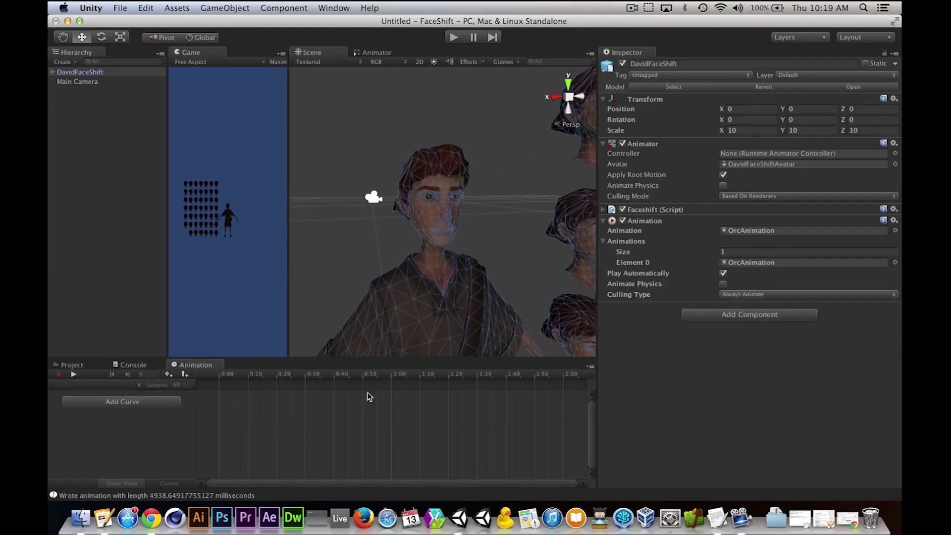
left_click(454, 37)
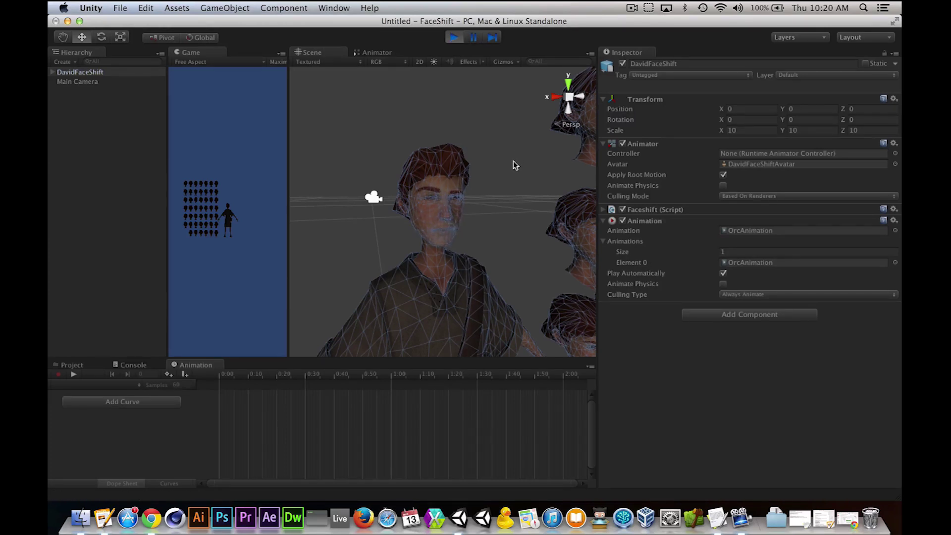
key("alt")
mouse_move(504, 220)
left_mouse_down("alt")
mouse_move(492, 213)
mouse_move(514, 212)
mouse_move(508, 221)
left_mouse_up("alt")
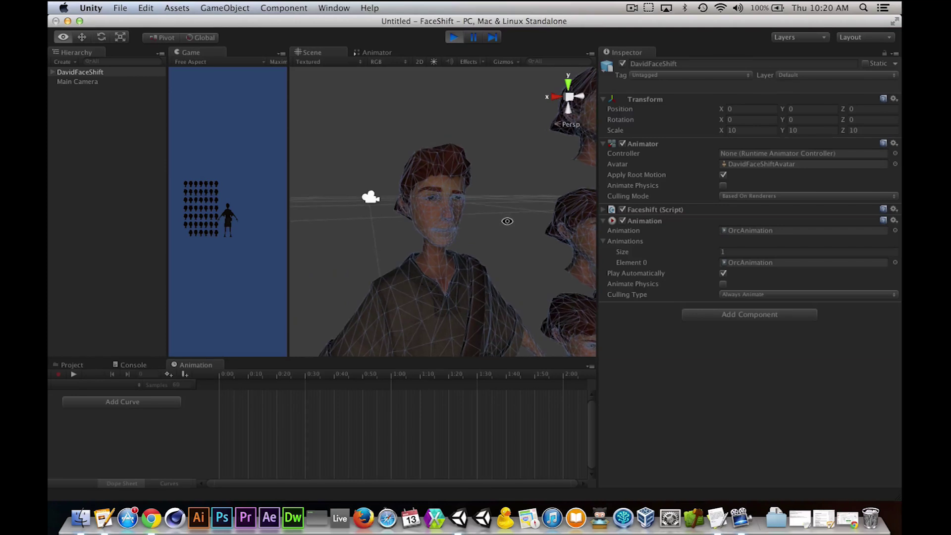
left_click(453, 38)
left_click(453, 38)
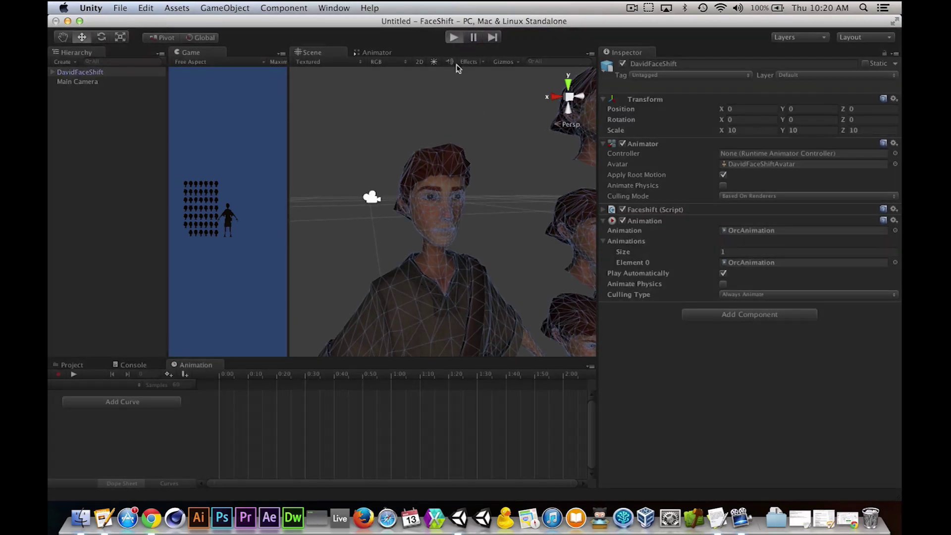
left_click(454, 37)
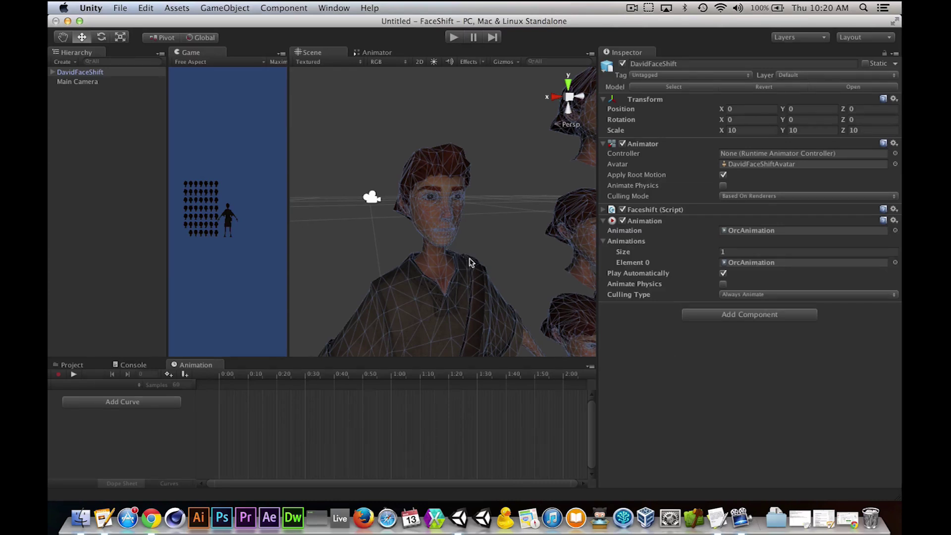
left_click(511, 233)
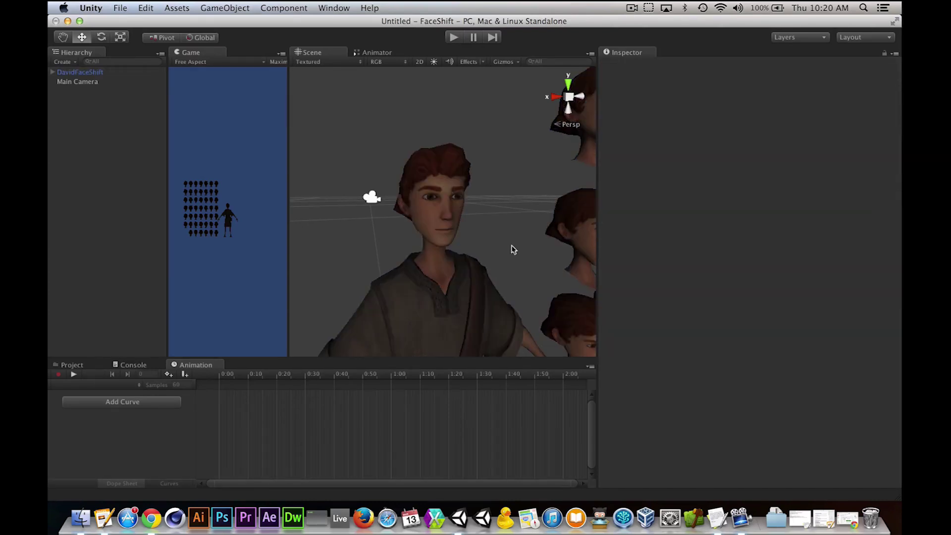
Step: Attach the FaceshiftLive script to DavidFaceShift, using host 127.0.0.1 on port 33433
left_click_drag(511, 248, 535, 257, "alt")
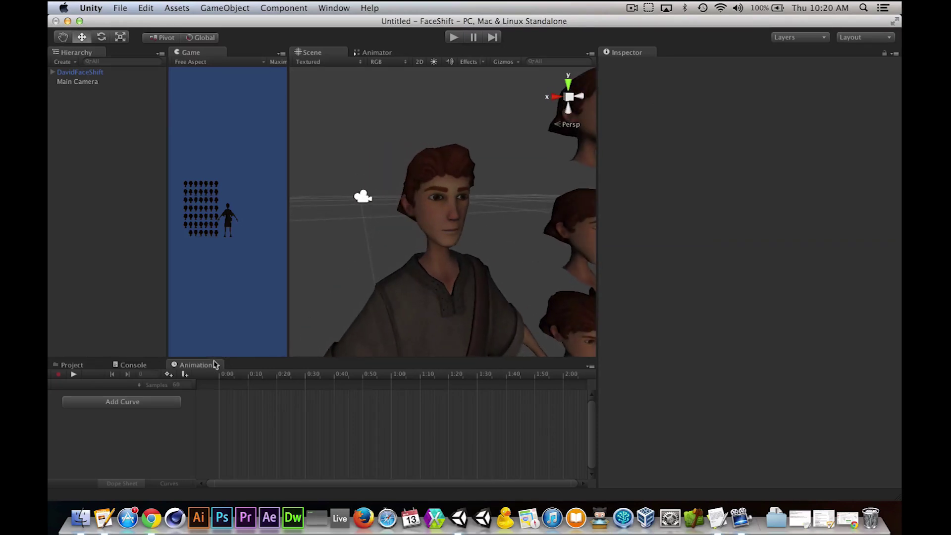
left_click(97, 369)
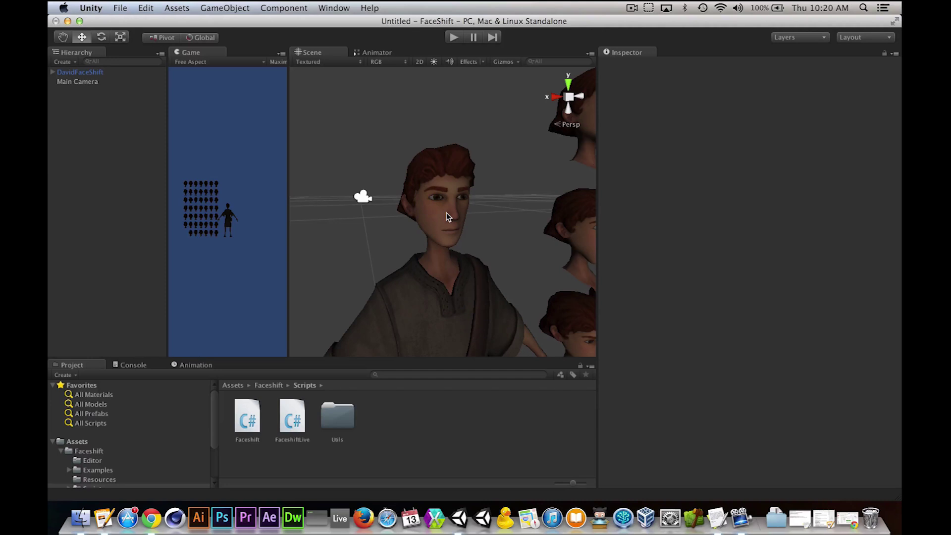
left_click(78, 72)
left_click_drag(292, 419, 703, 395)
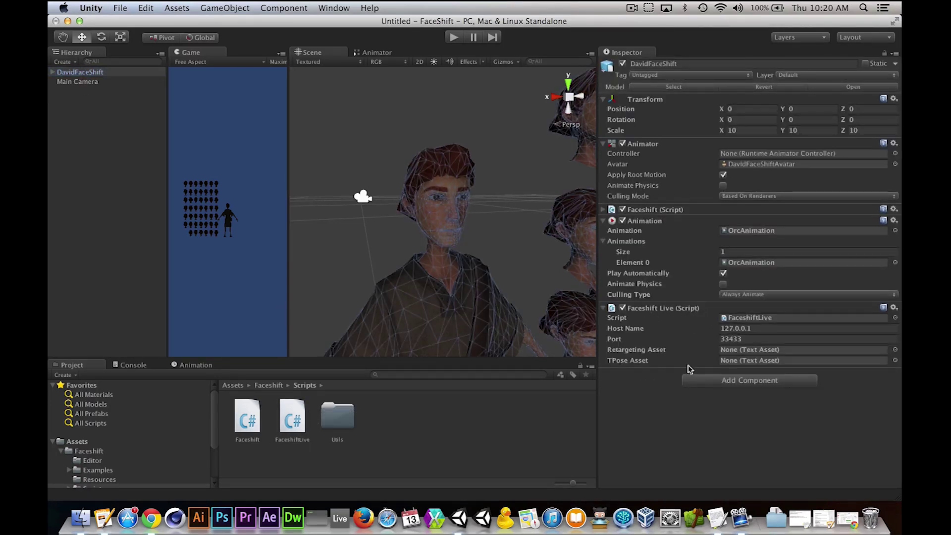